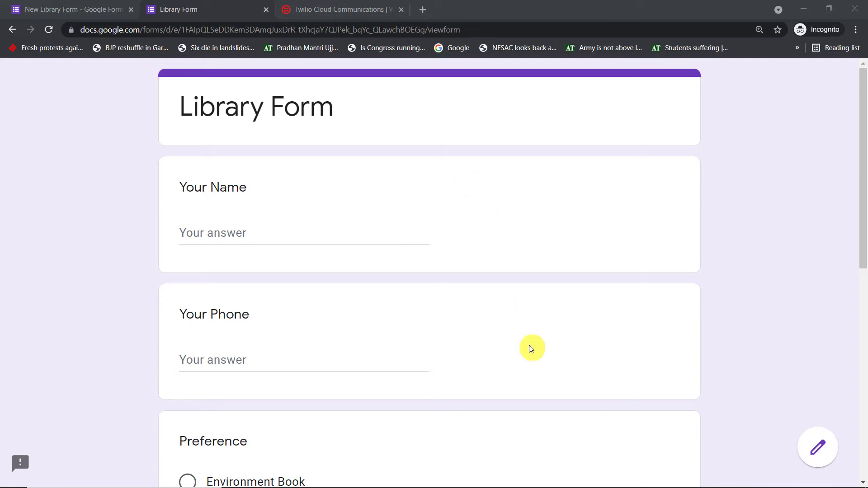
Fill in the respondent's name and paste the phone number into the Library Form.
scroll(520, 285, down, 1)
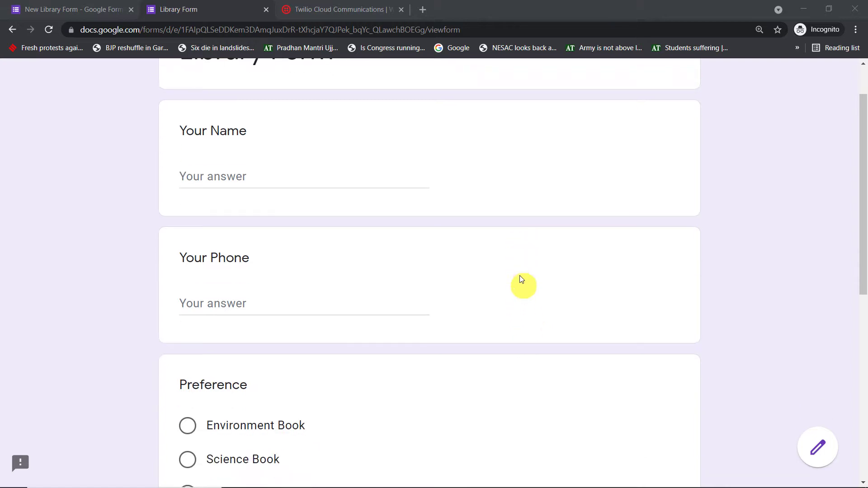
click(308, 178)
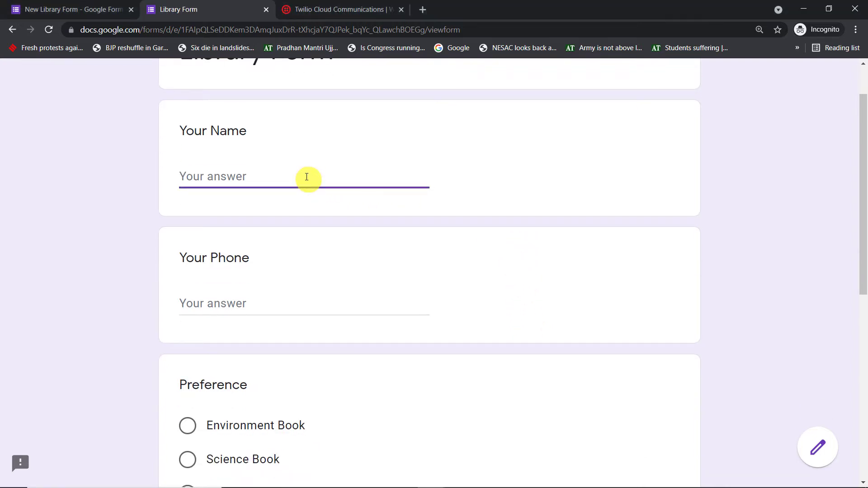
text(Tommy)
click(286, 306)
right_click(286, 306)
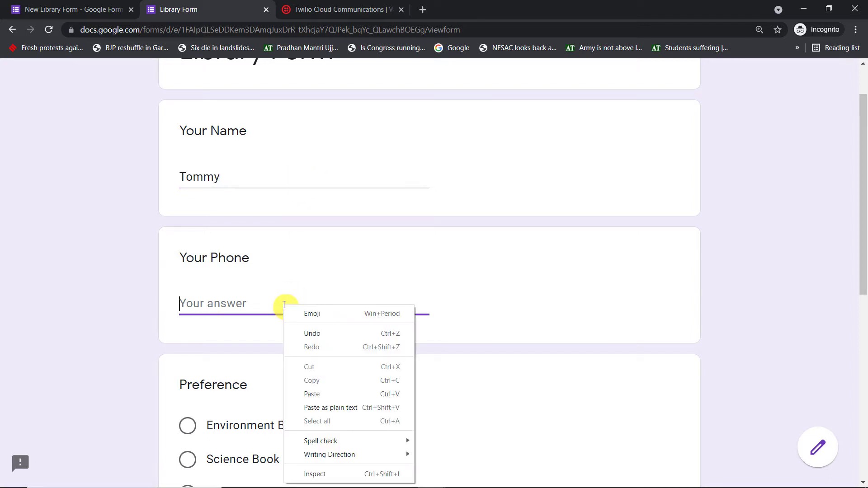
click(315, 394)
Select Science Book as the preference, answer No to the book cover question, and submit the form.
scroll(362, 312, down, 2)
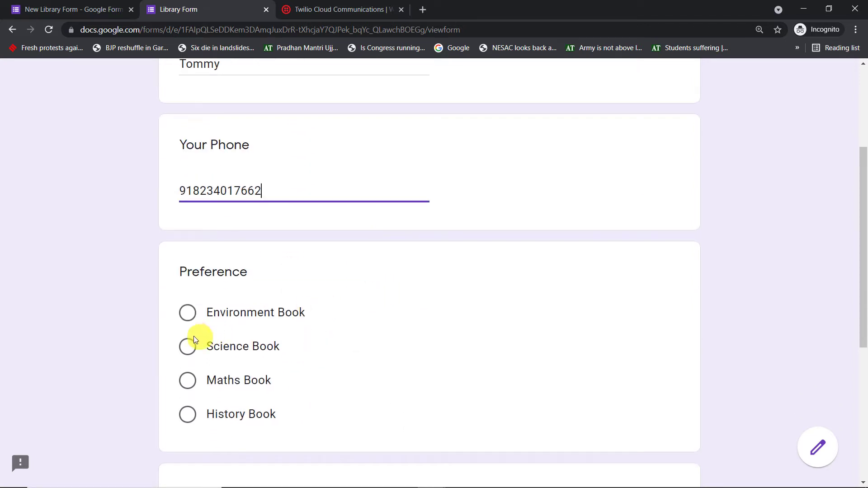
click(190, 353)
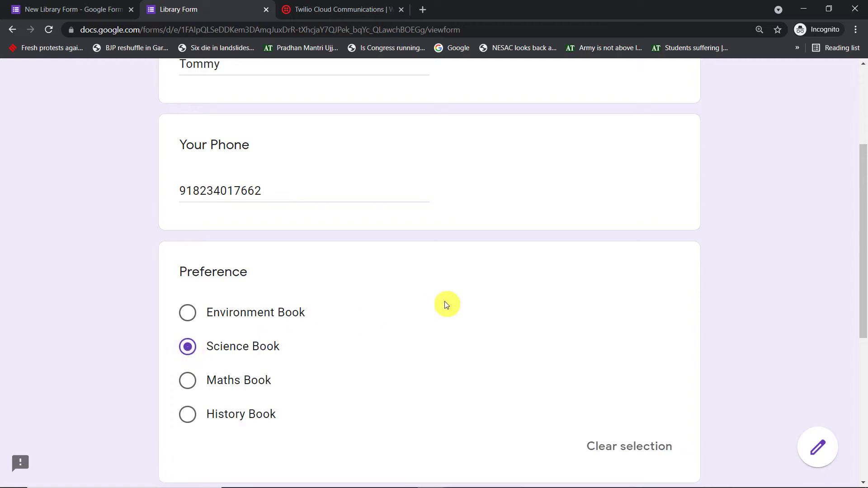
scroll(444, 303, down, 3)
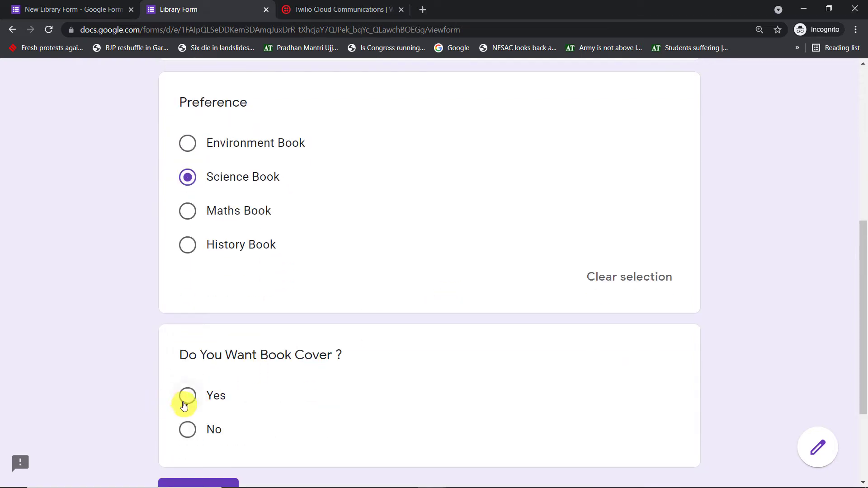
click(187, 429)
scroll(490, 316, down, 3)
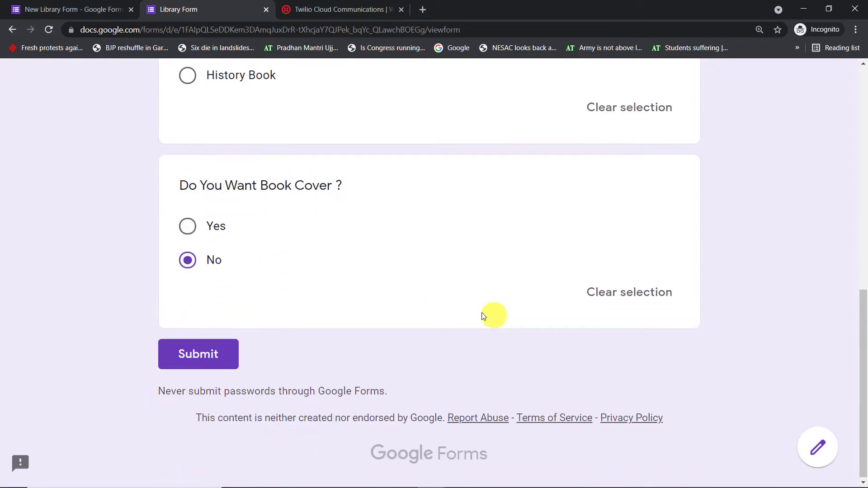
click(222, 357)
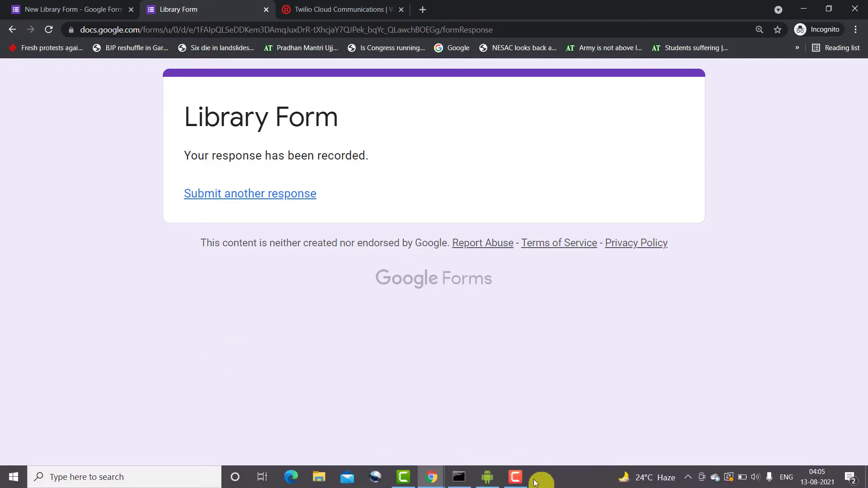
Switch to the mirrored phone to read the SMS about the new form submission, and minimise it.
click(493, 478)
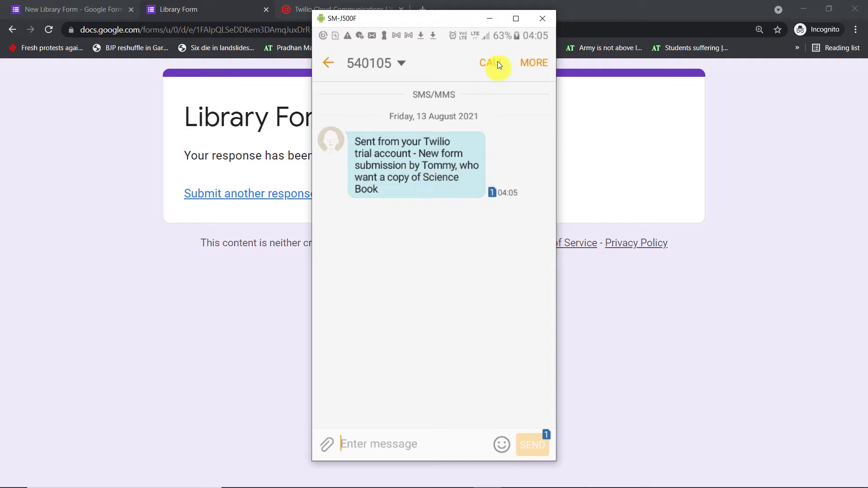
click(491, 20)
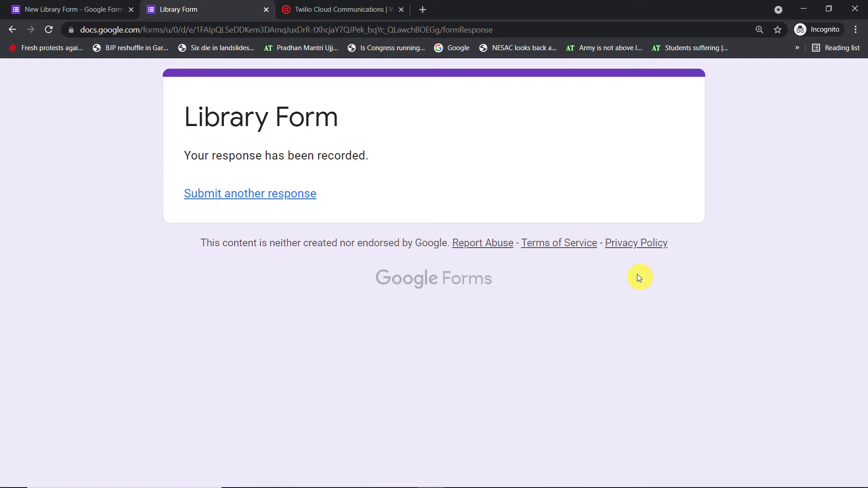
Open pabbly.com in a new browser tab and access the Connect app from the account's app list.
click(425, 12)
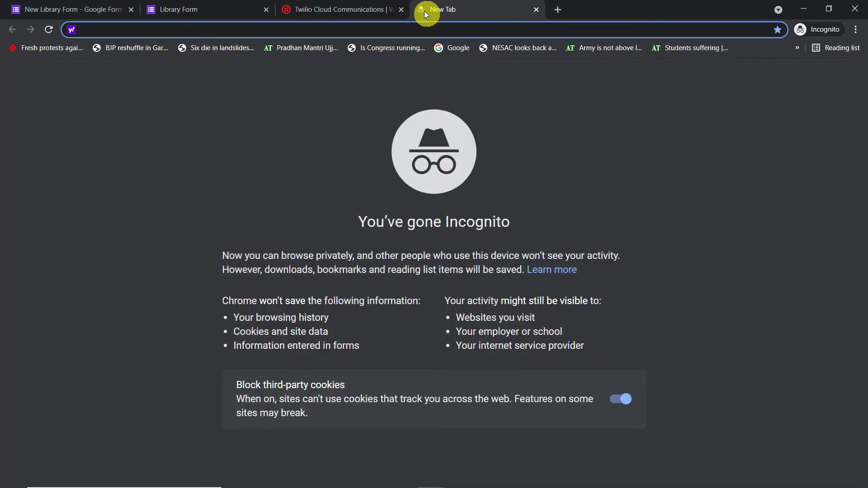
text(p)
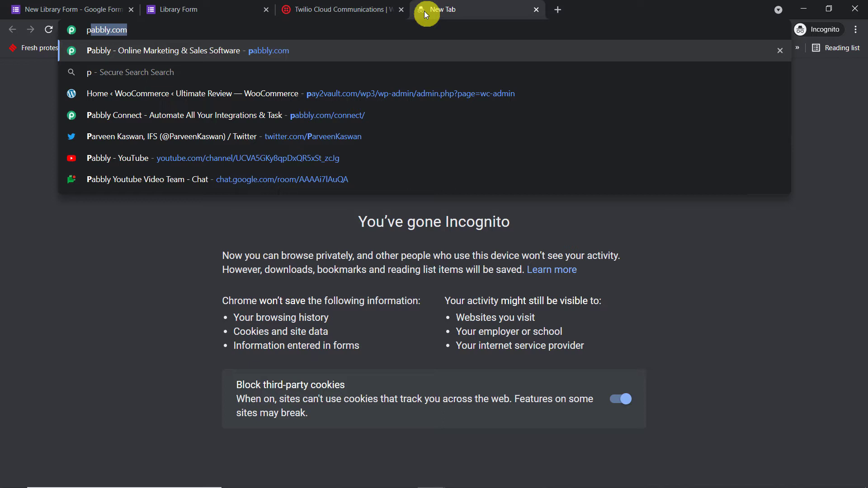
key(Return)
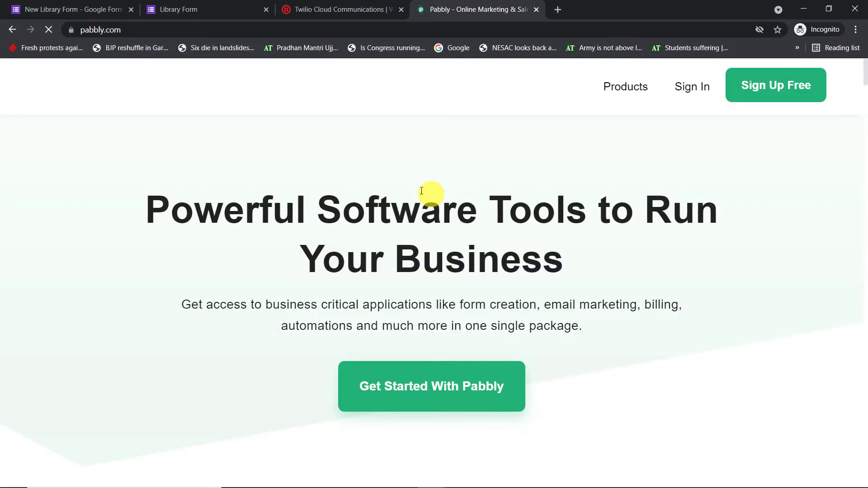
click(766, 92)
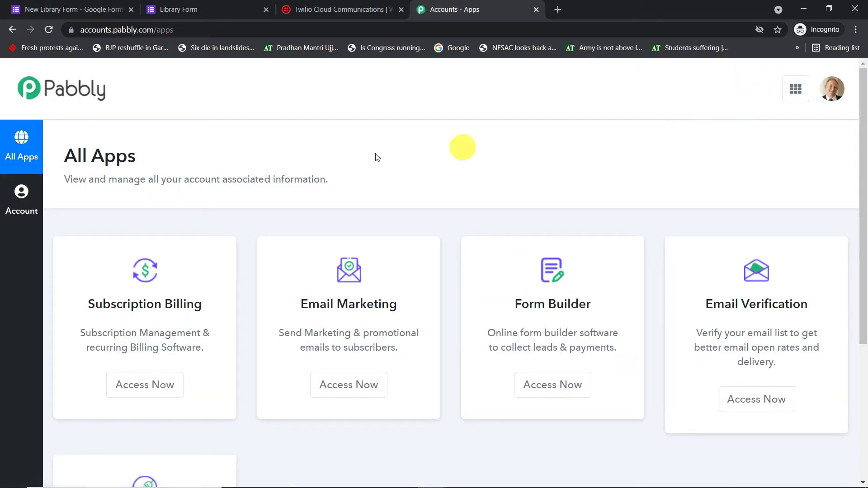
scroll(657, 152, down, 5)
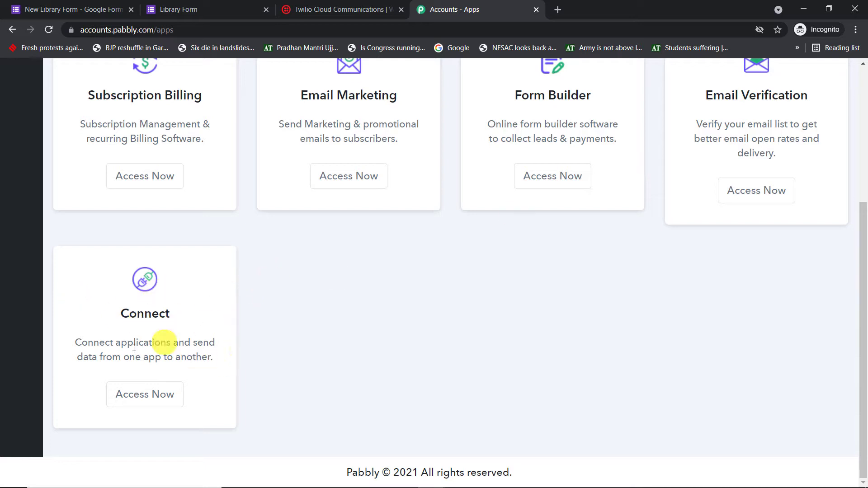
click(175, 398)
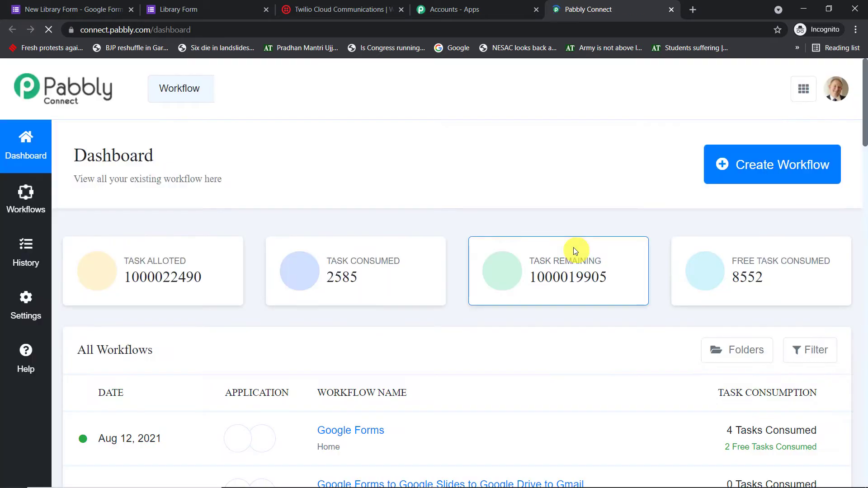
Create a workflow named "Google Forms to Twilio".
click(768, 170)
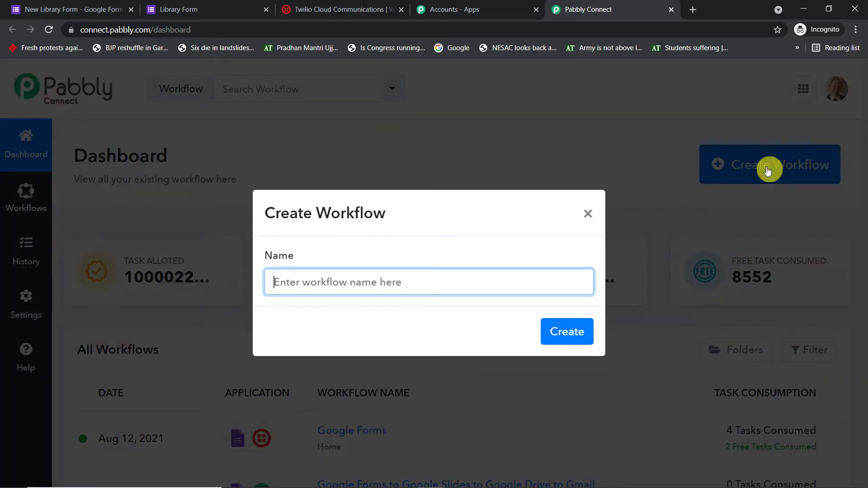
text(Go)
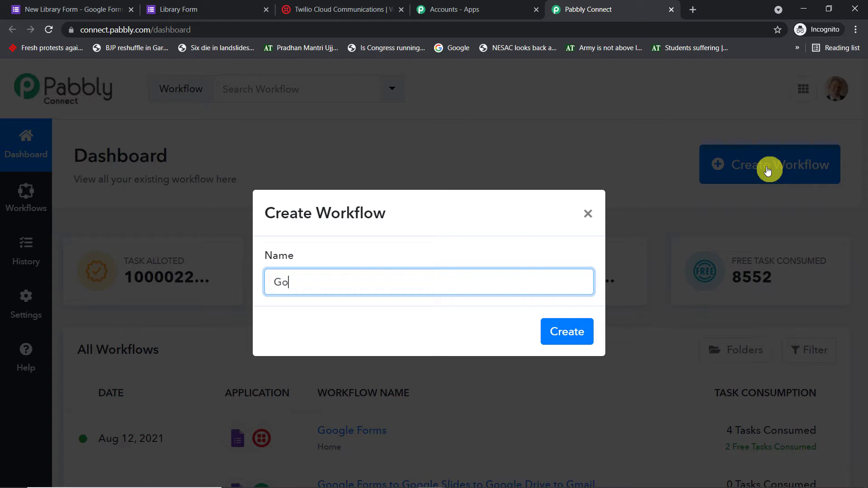
text(ogle Forms to Twilio)
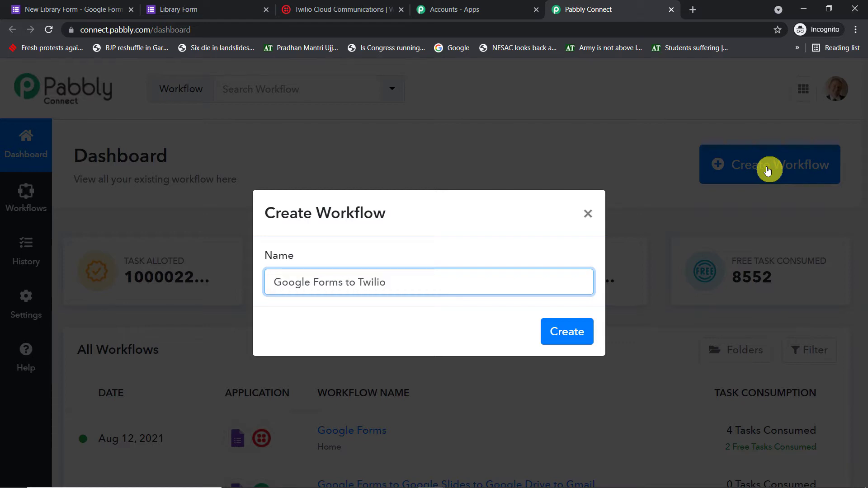
click(563, 330)
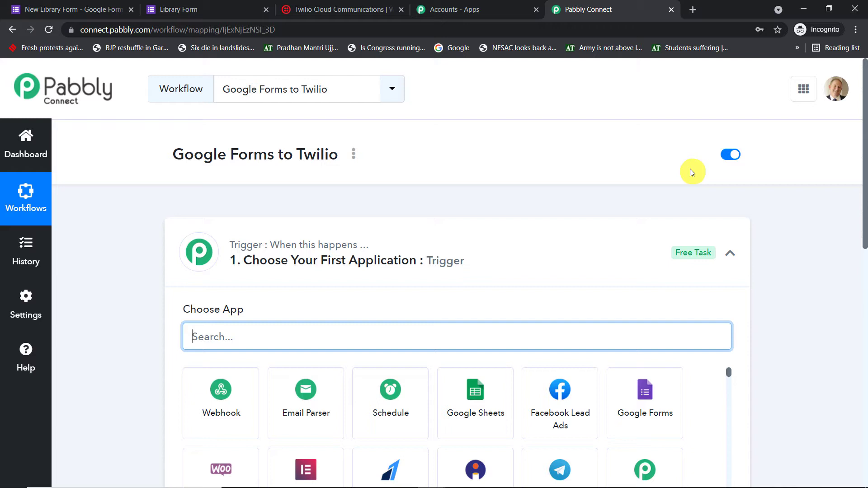
Set the workflow's trigger app to Google Forms with the trigger event New Response in Spreadsheet.
click(497, 237)
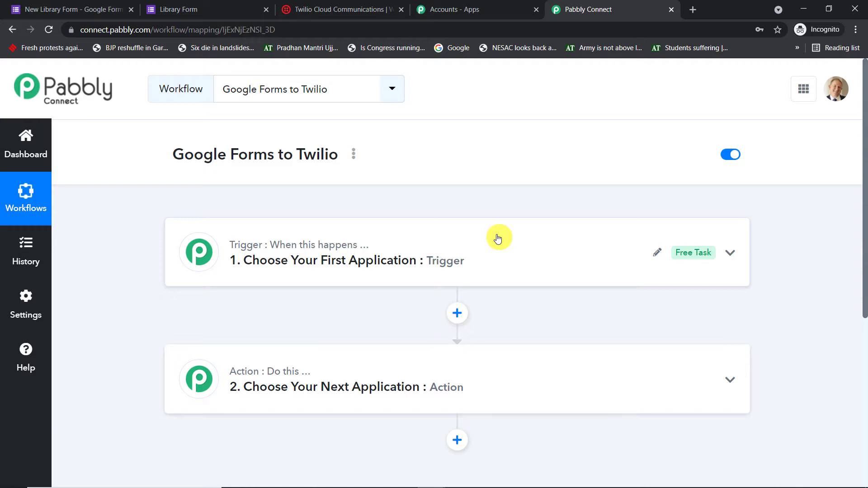
click(466, 252)
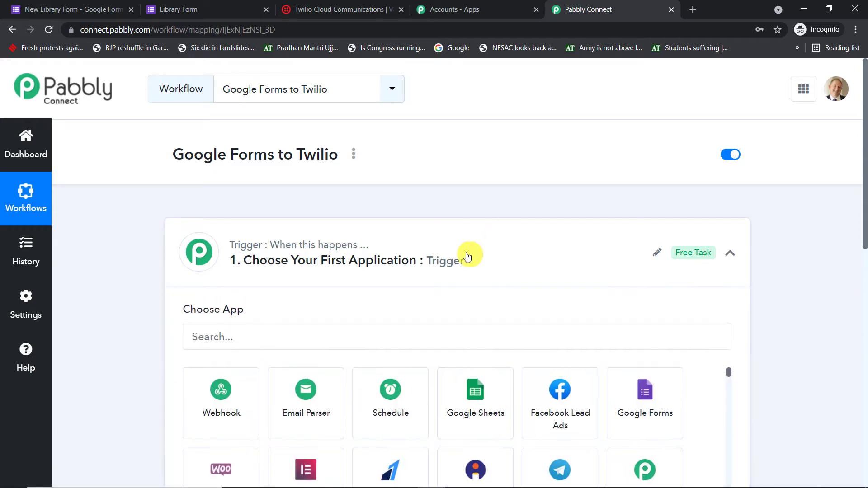
click(315, 275)
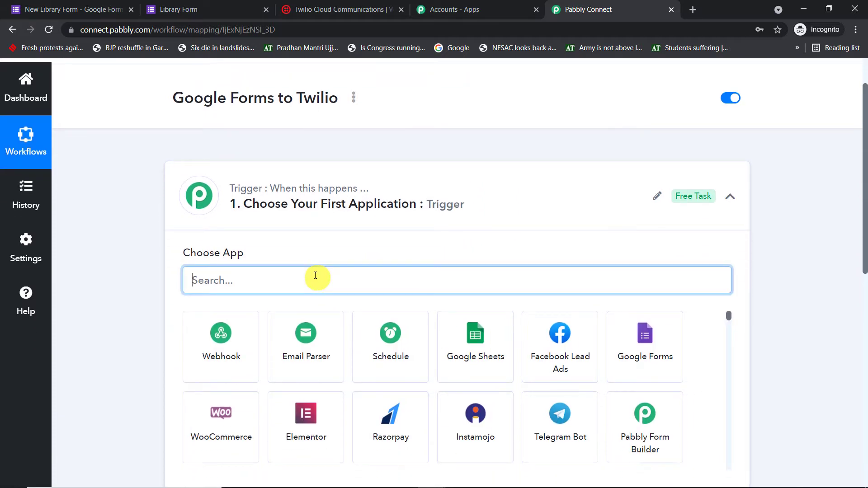
text(goog)
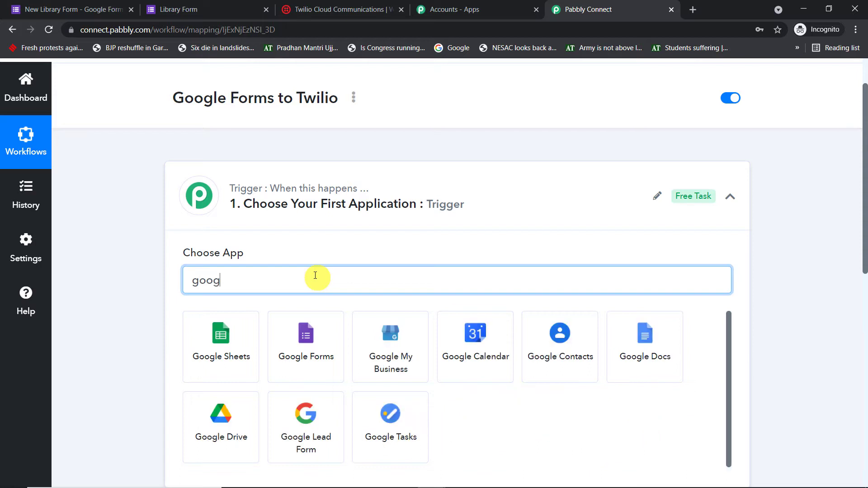
text(lr)
key(BackSpace)
click(315, 333)
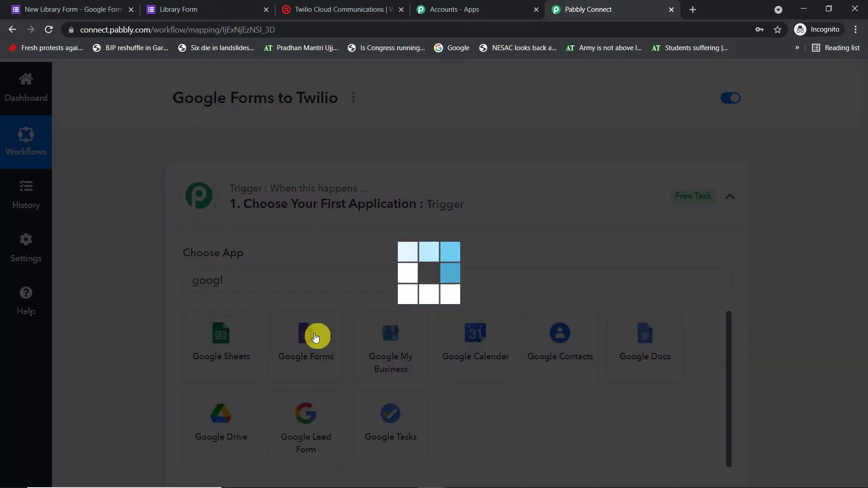
scroll(475, 244, down, 2)
click(387, 285)
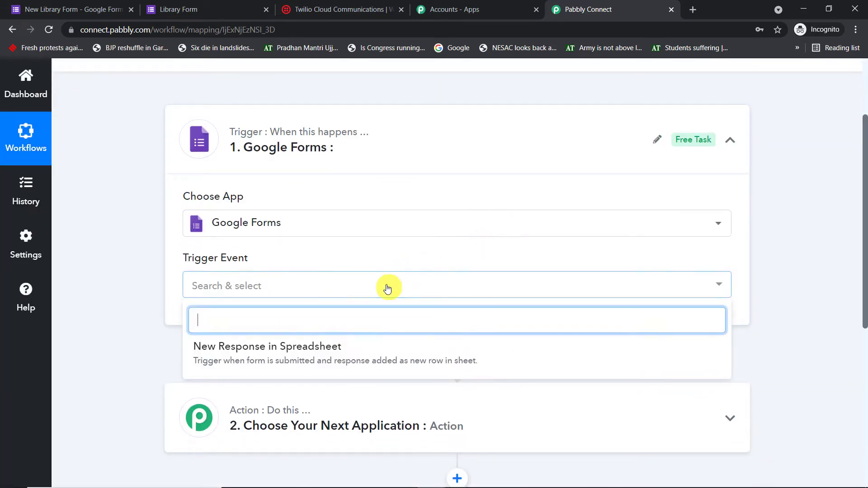
click(329, 353)
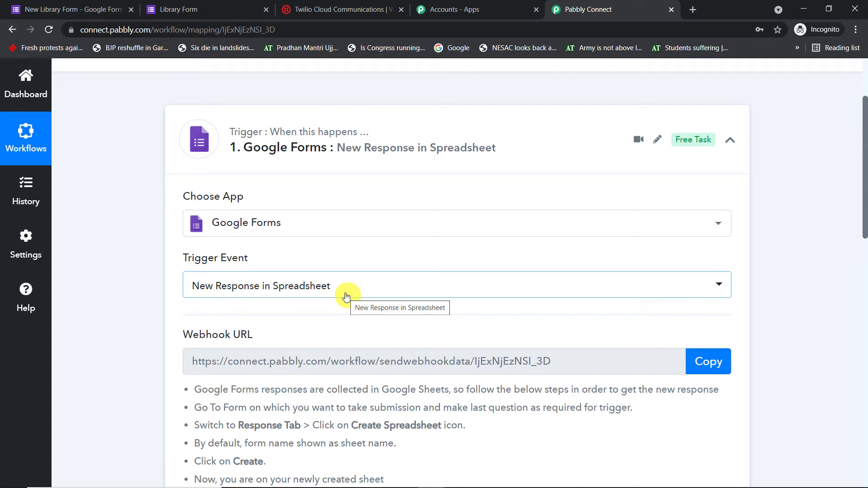
Close the submitted Library Form page and return to the New Library Form editor.
click(87, 9)
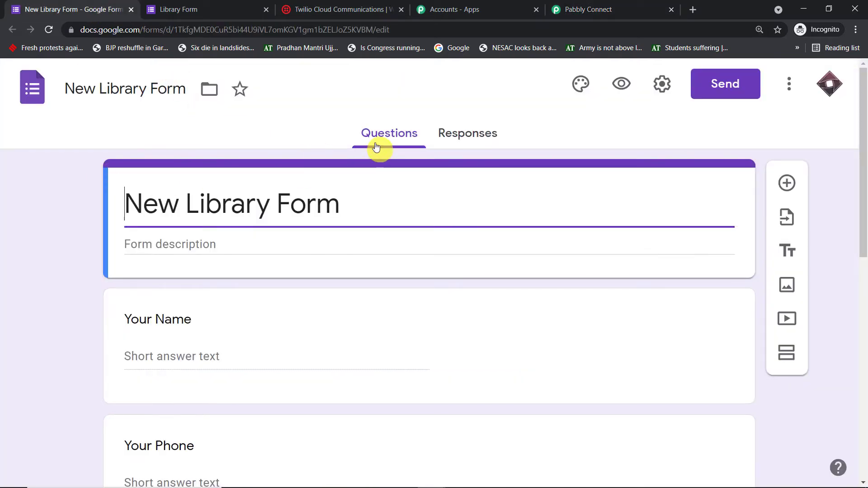
click(266, 15)
click(266, 12)
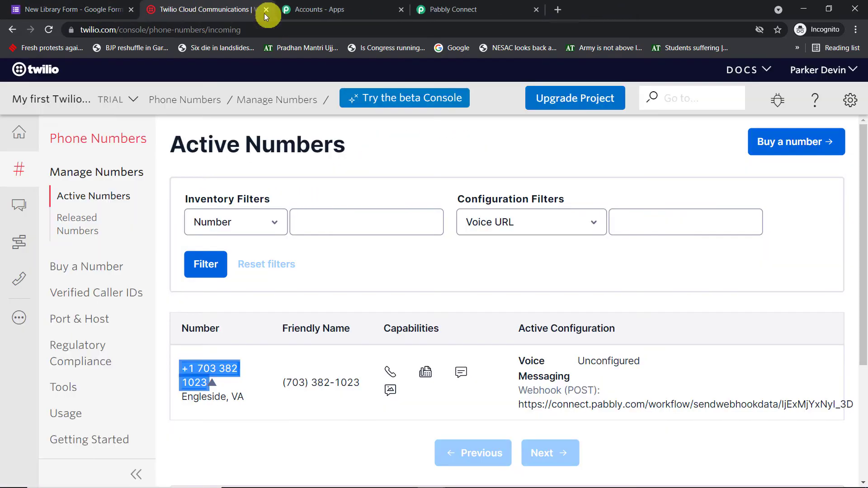
click(73, 9)
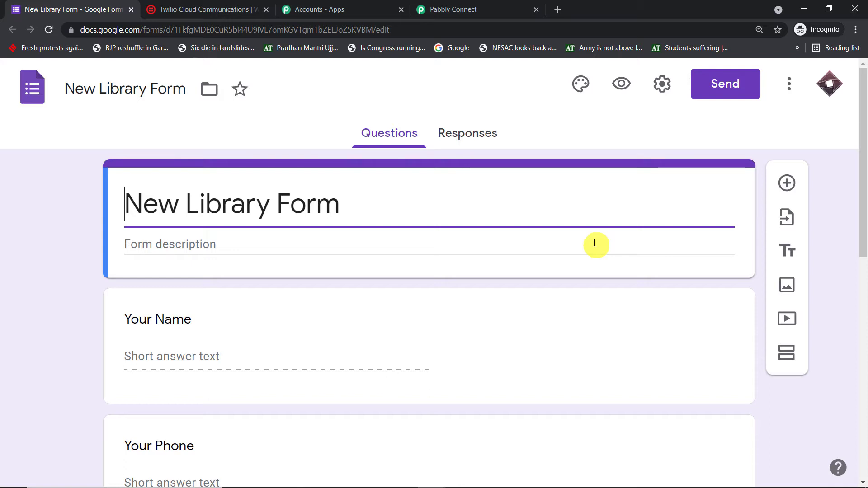
Make the last question, "Do You Want Book Cover ?", required in the New Library Form.
scroll(593, 246, down, 10)
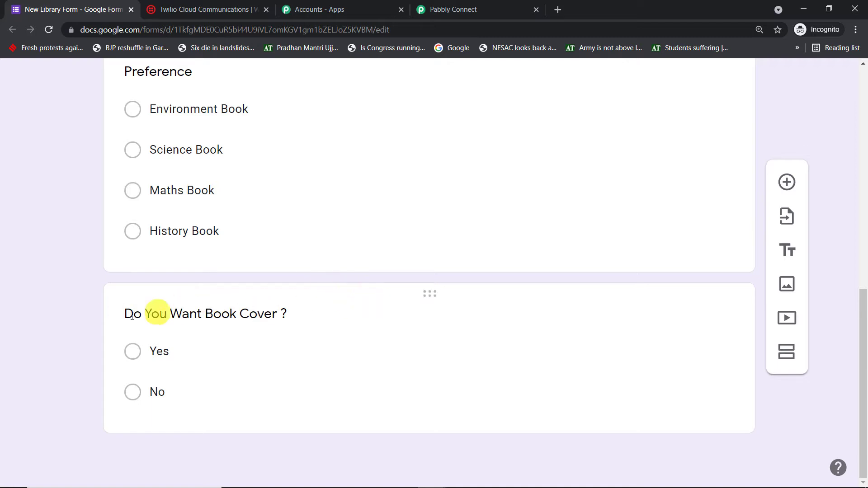
click(655, 314)
scroll(688, 378, down, 3)
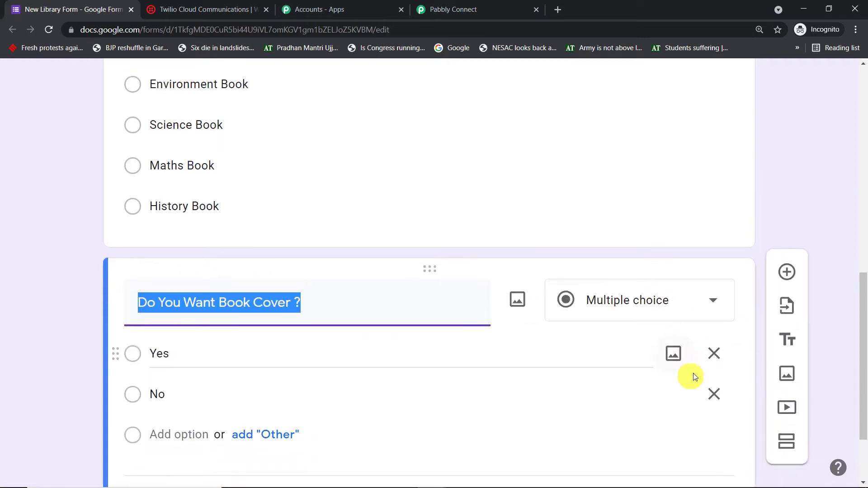
click(689, 410)
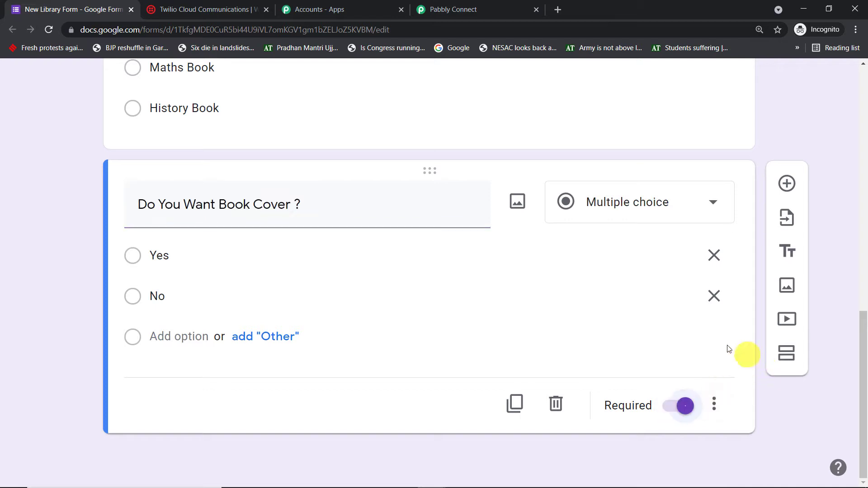
Create a new spreadsheet as the response destination for the New Library Form, keeping the suggested name.
scroll(640, 292, up, 5)
scroll(642, 273, up, 2)
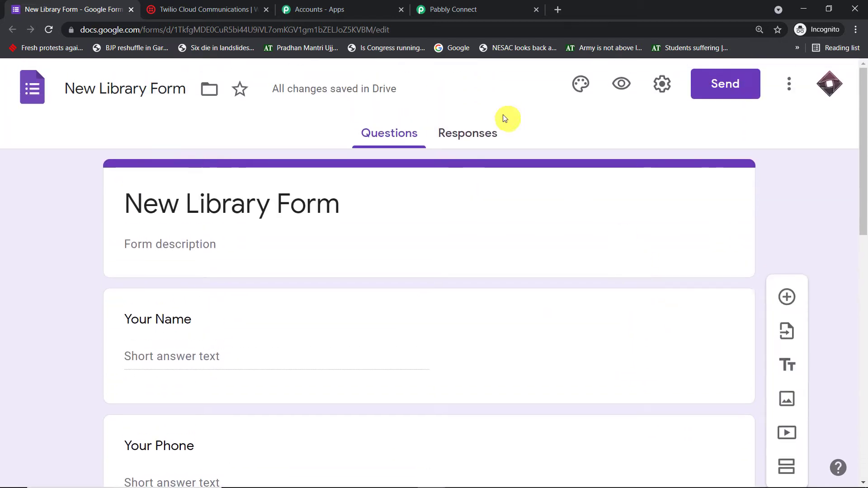
click(484, 135)
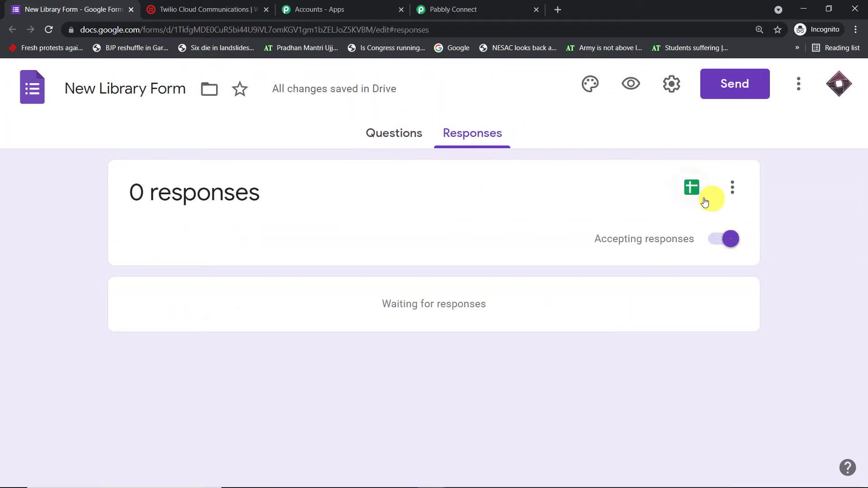
click(692, 188)
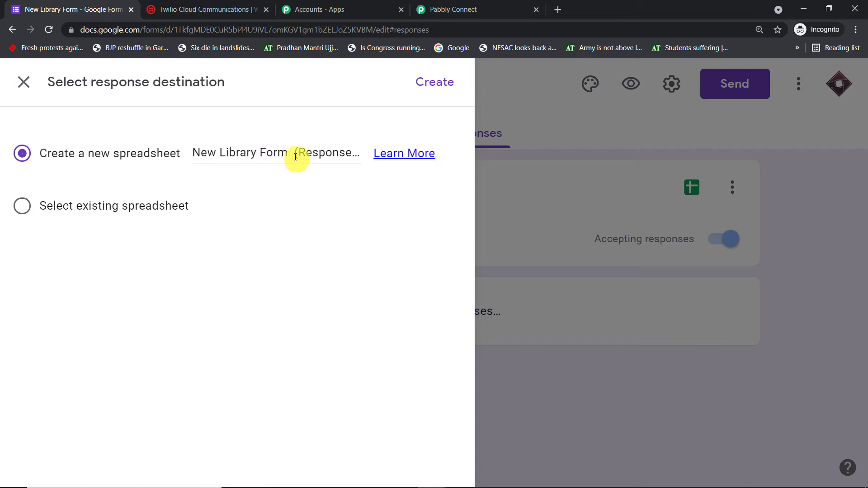
click(449, 82)
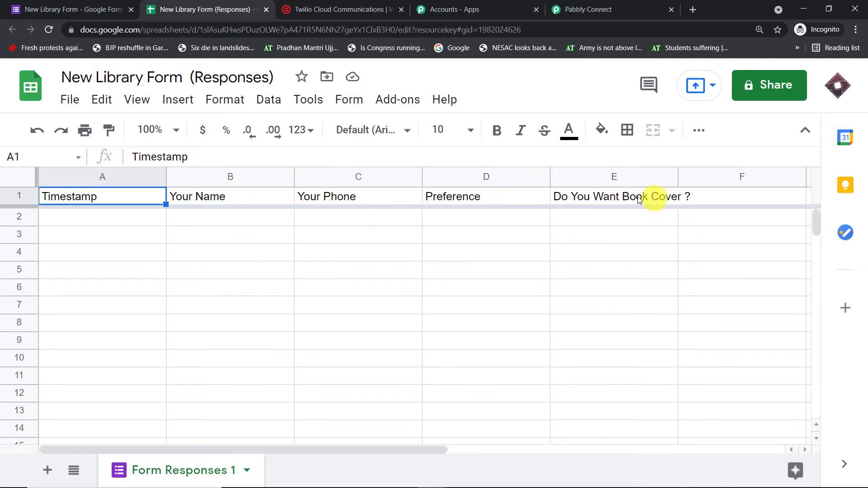
Review the New Library Form's questions in the form editor against the columns of the response spreadsheet.
click(94, 3)
click(389, 140)
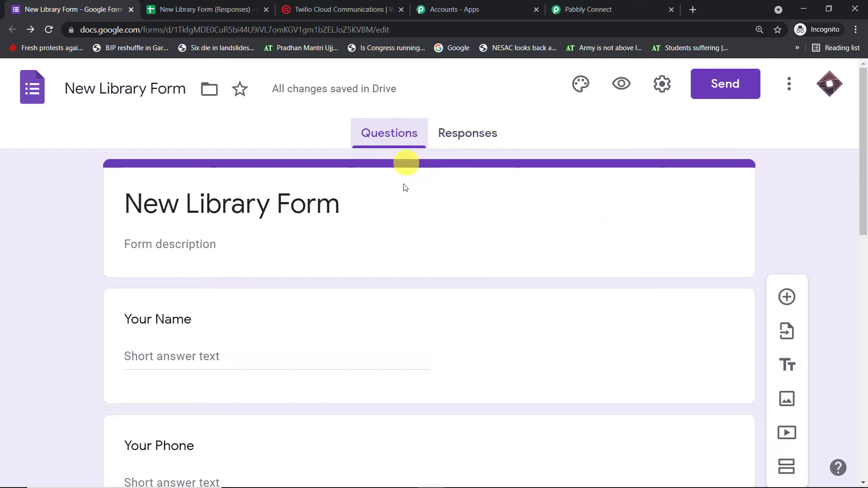
scroll(402, 197, down, 3)
scroll(400, 196, down, 8)
scroll(400, 196, up, 6)
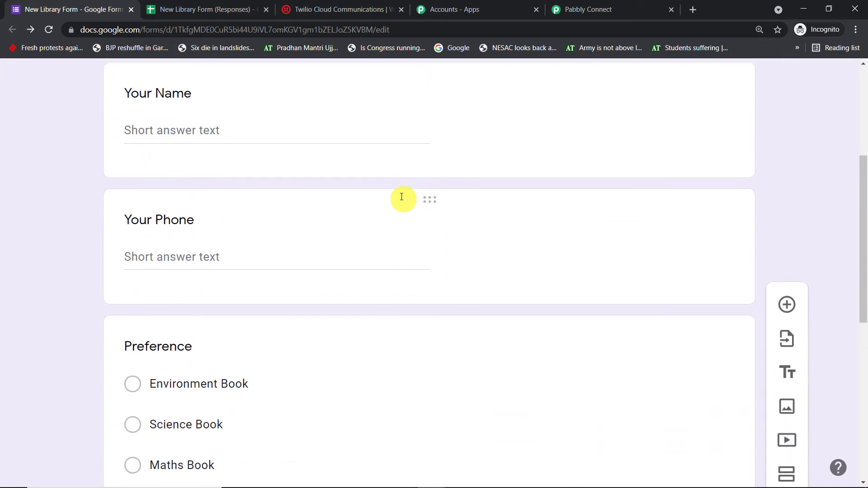
scroll(246, 122, up, 2)
scroll(235, 195, down, 7)
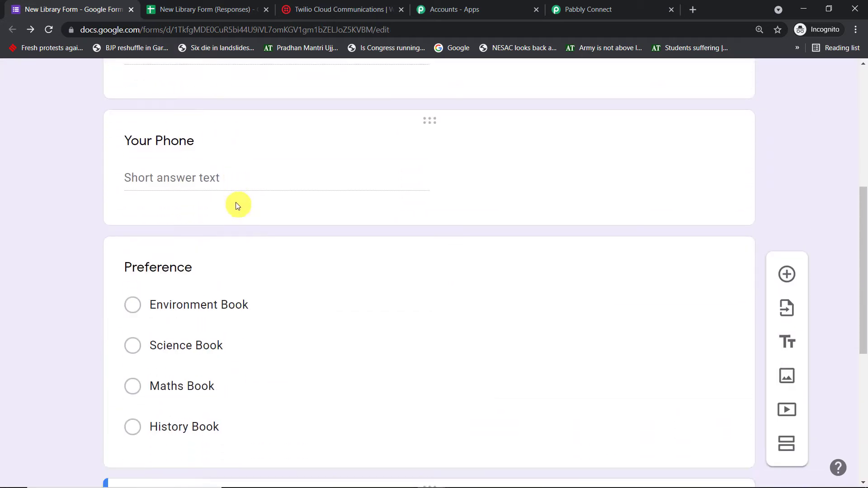
scroll(244, 239, down, 2)
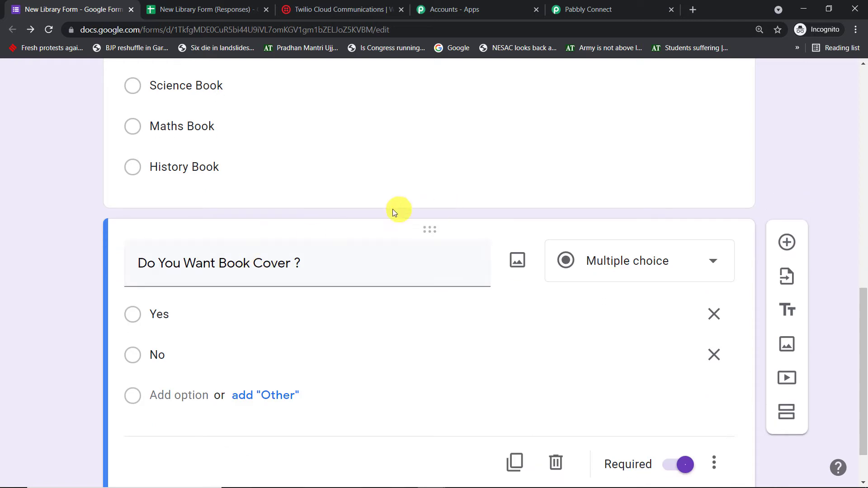
In the response spreadsheet, look up Pabbly Connect Webhooks in the add-on marketplace, then close the marketplace.
click(246, 9)
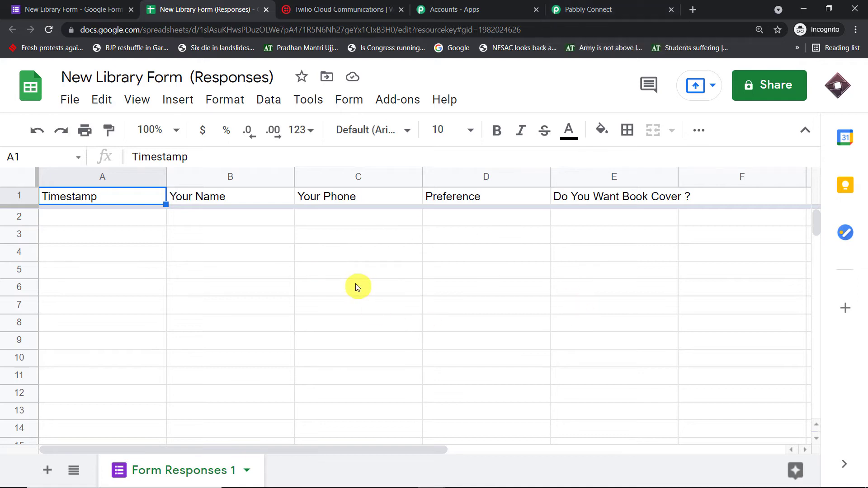
click(397, 107)
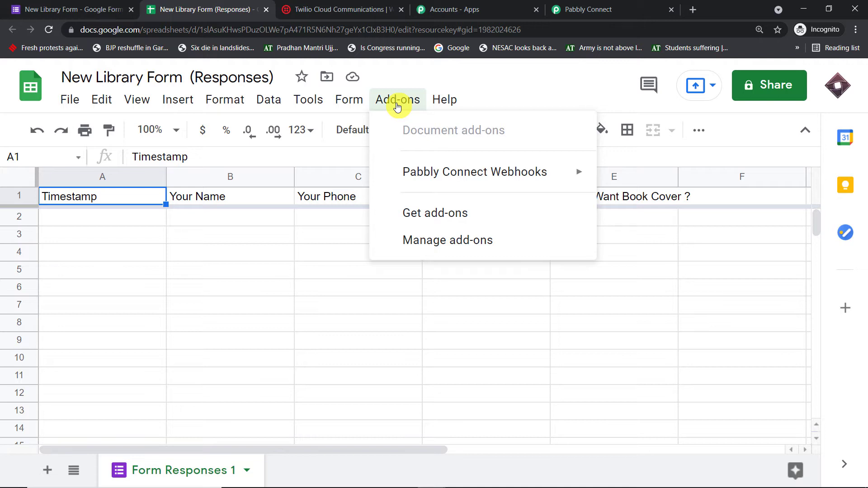
mouse_move(397, 176)
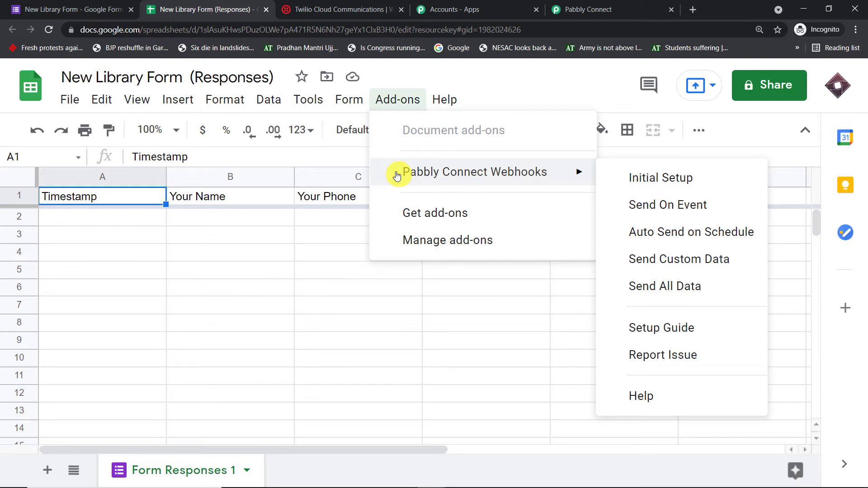
click(406, 212)
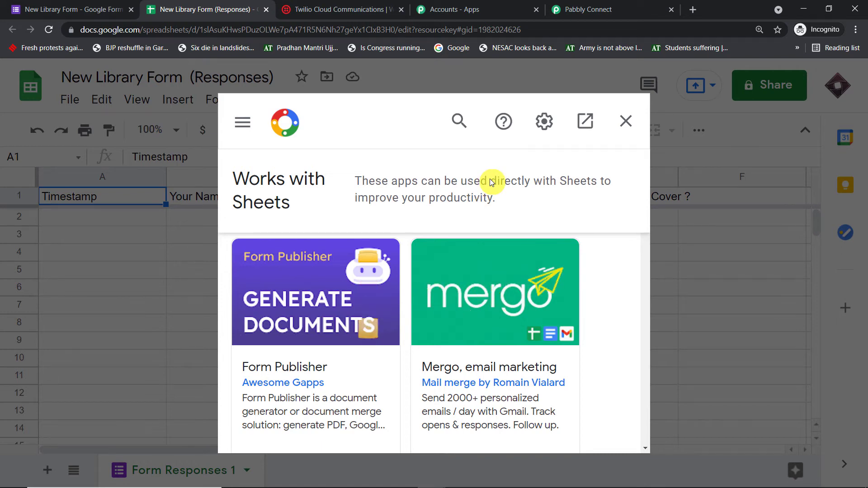
click(458, 119)
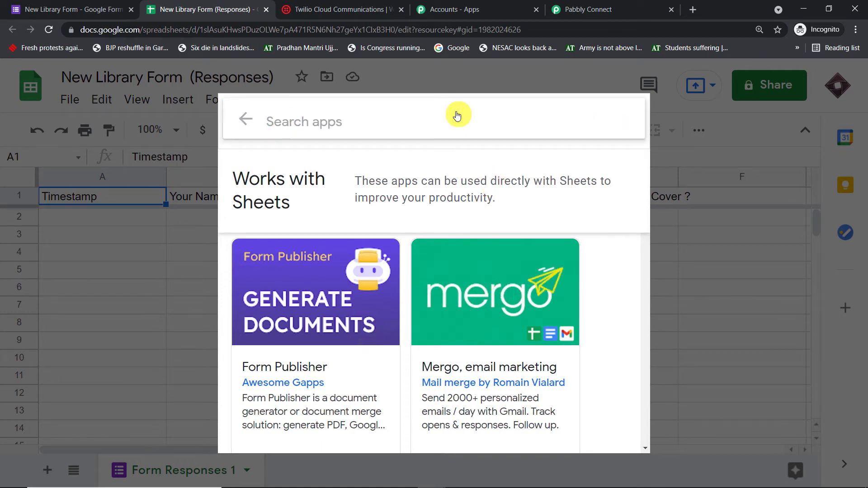
text(pab)
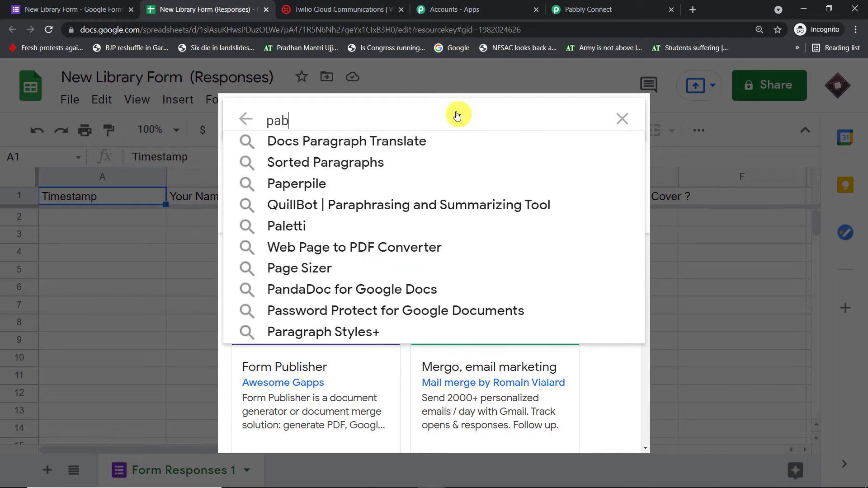
text(b)
click(447, 143)
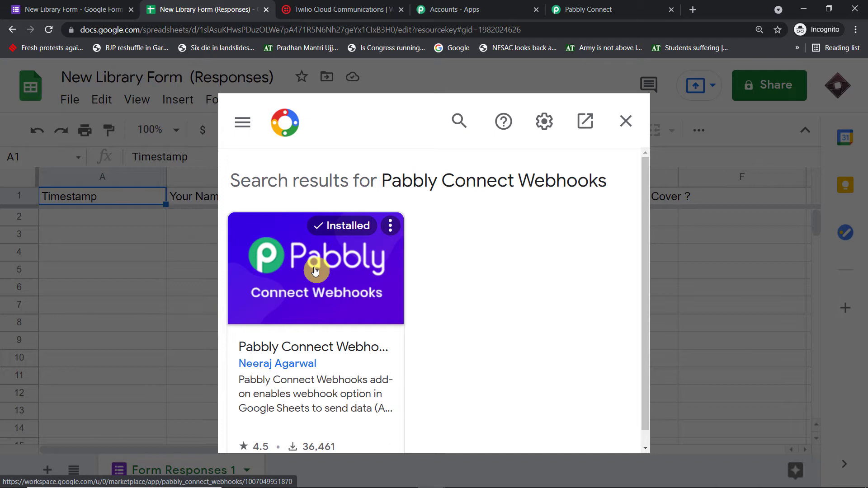
click(632, 126)
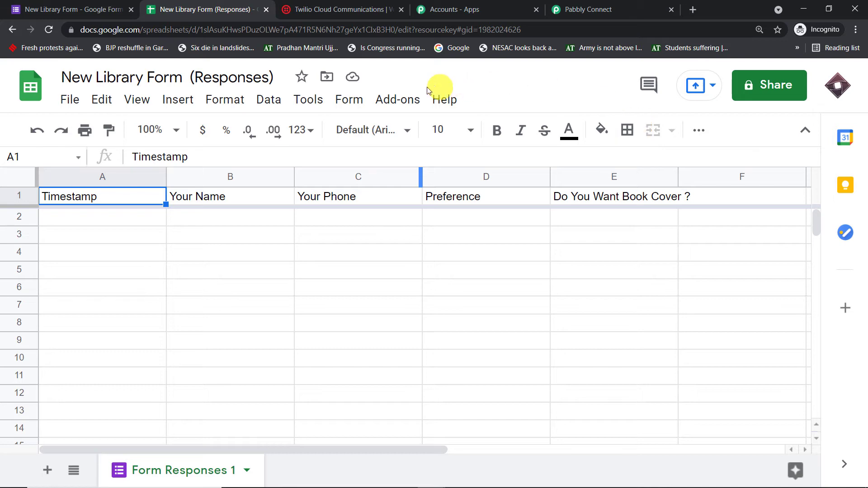
Open the Initial Setup of the Pabbly Connect Webhooks add-on and set the trigger column to E.
click(398, 100)
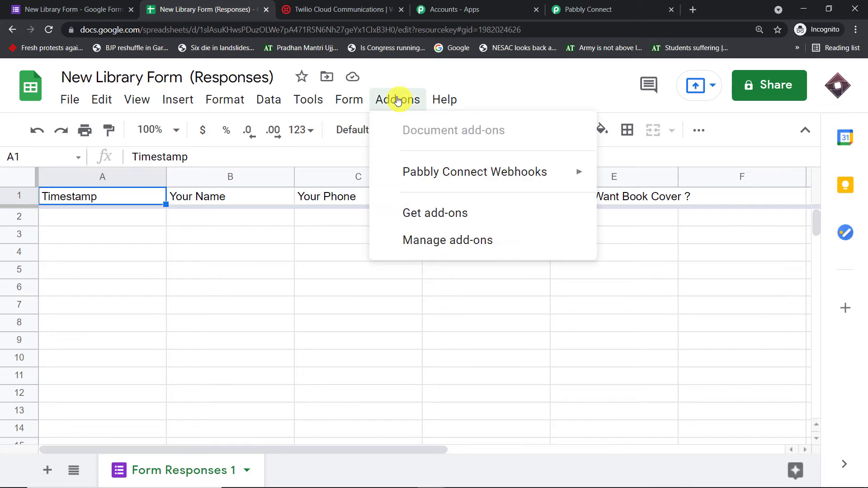
mouse_move(432, 176)
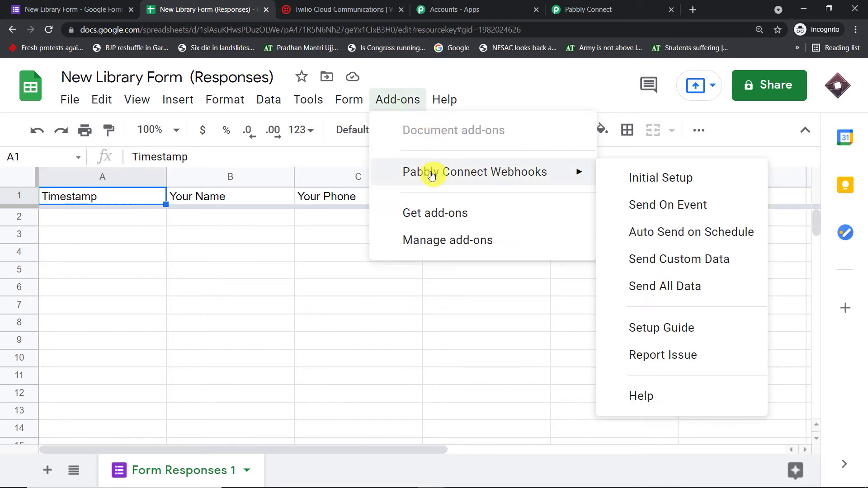
click(665, 177)
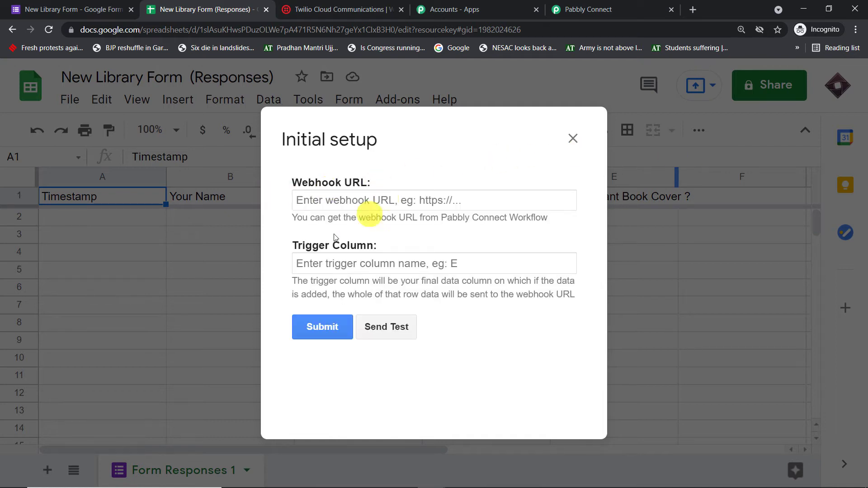
click(333, 261)
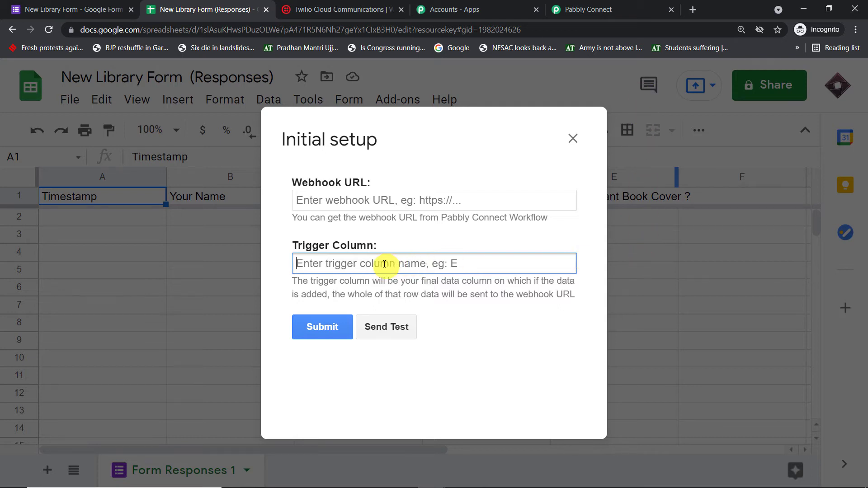
text(E)
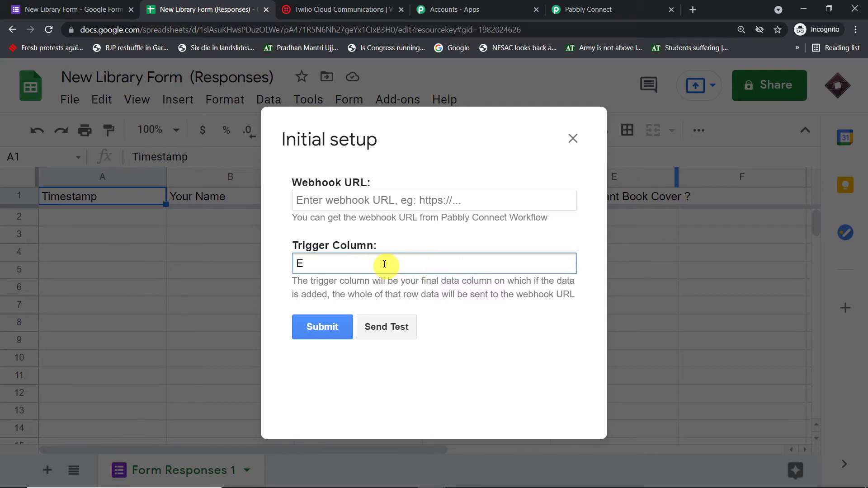
Copy the Google Forms trigger's webhook URL from Pabbly Connect into the add-on's Webhook URL field and submit the setup.
click(384, 201)
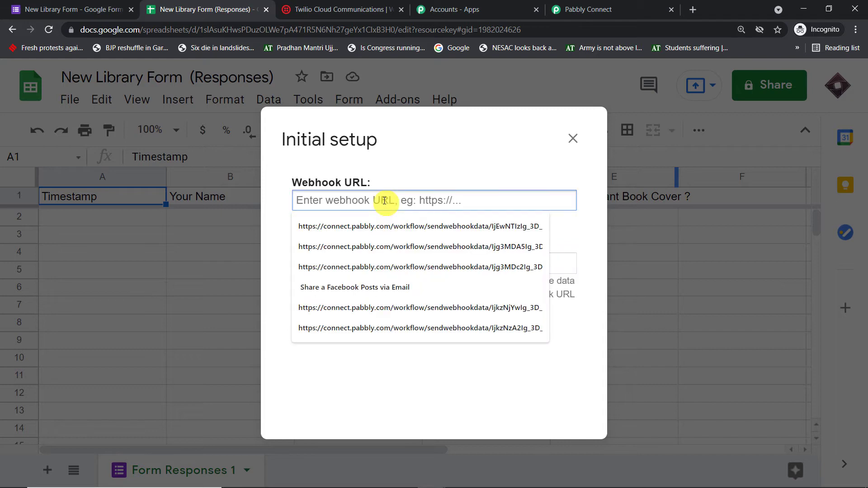
click(581, 9)
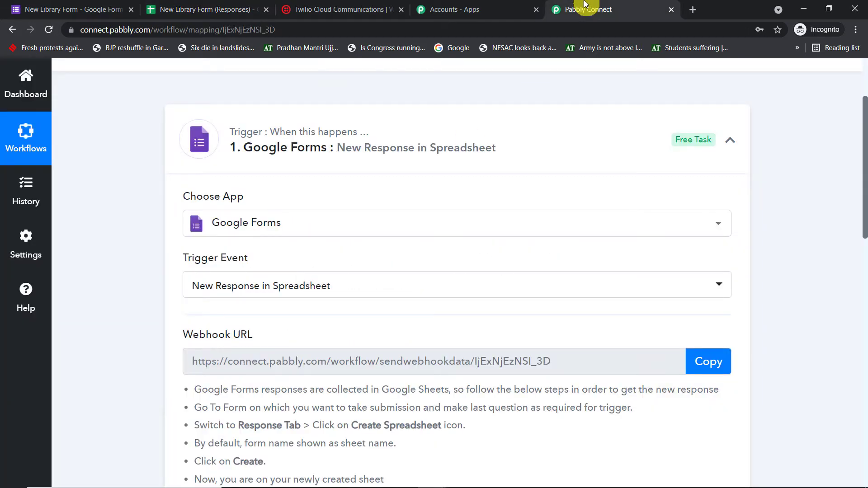
click(709, 358)
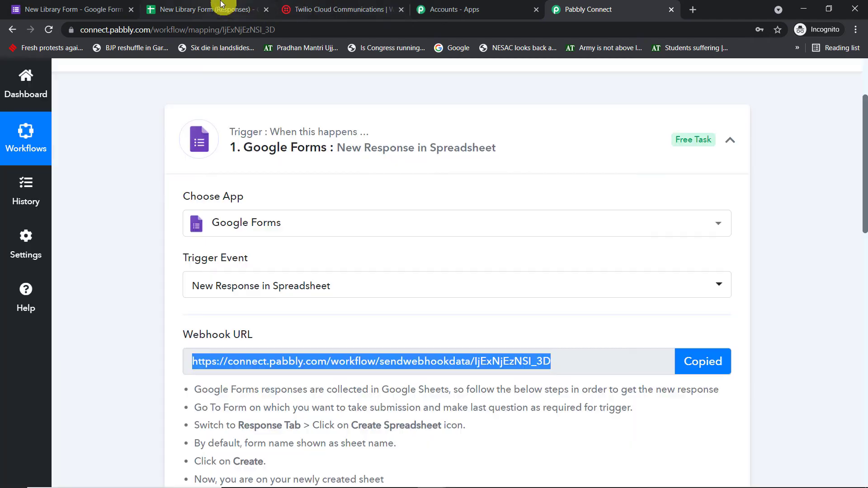
click(222, 5)
click(346, 200)
right_click(345, 200)
click(388, 284)
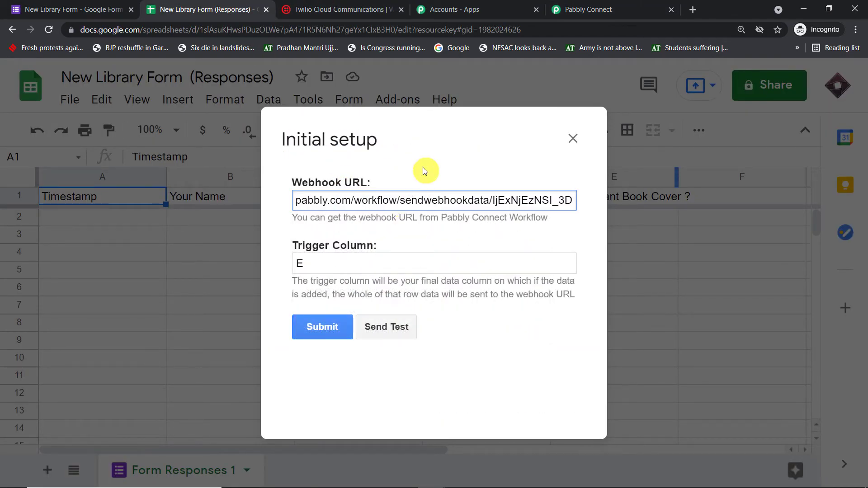
click(333, 325)
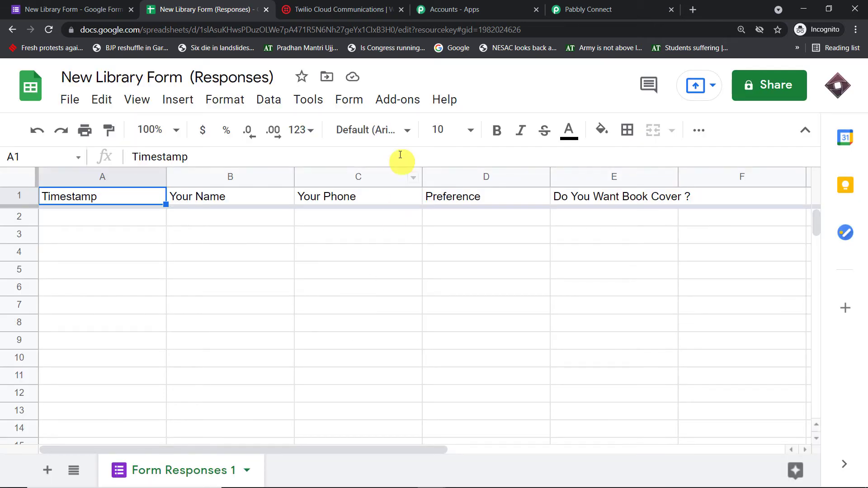
Enable Send On Event for the Pabbly Connect Webhooks add-on in the response spreadsheet.
click(401, 106)
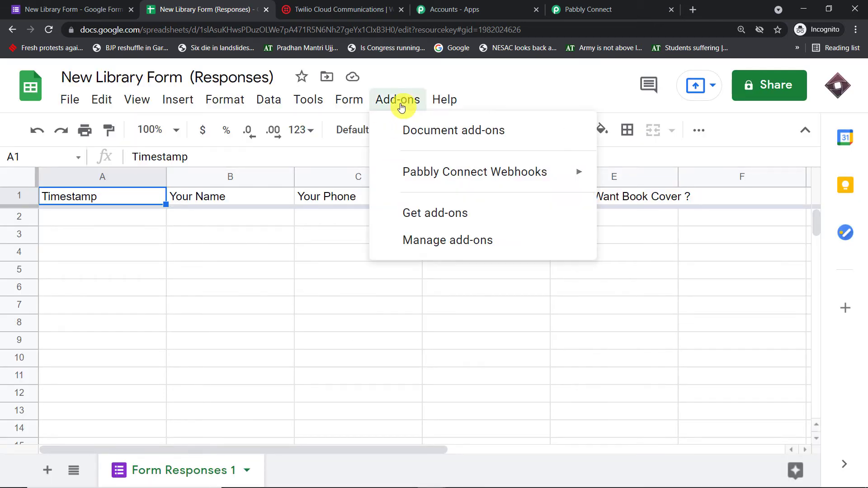
mouse_move(422, 172)
click(662, 208)
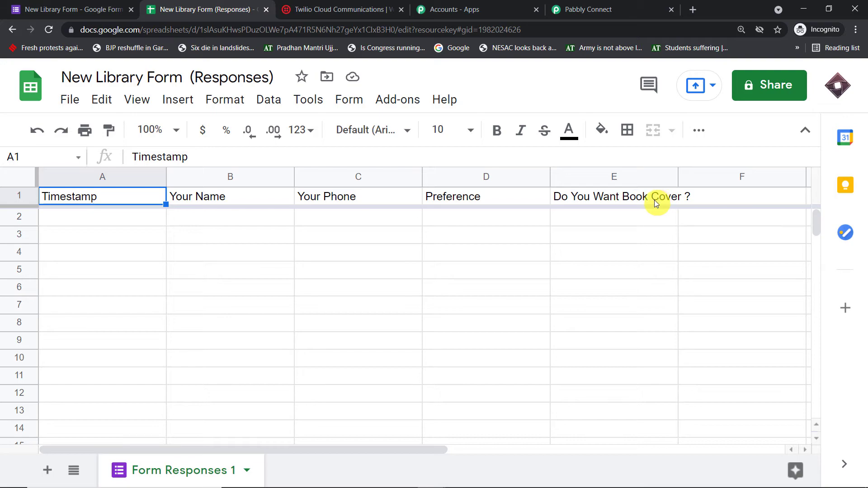
Check the trigger's webhook status in Pabbly Connect, then open the New Library Form's preview from its editor.
click(626, 4)
scroll(541, 175, down, 9)
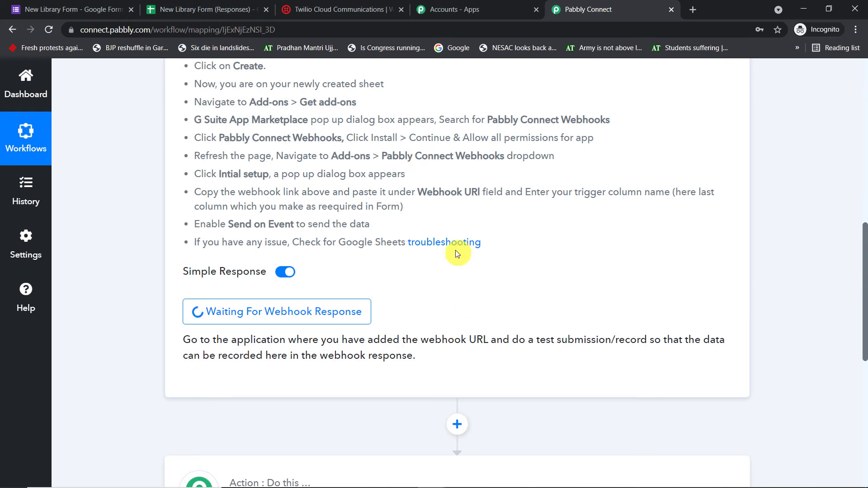
click(119, 9)
scroll(648, 186, up, 13)
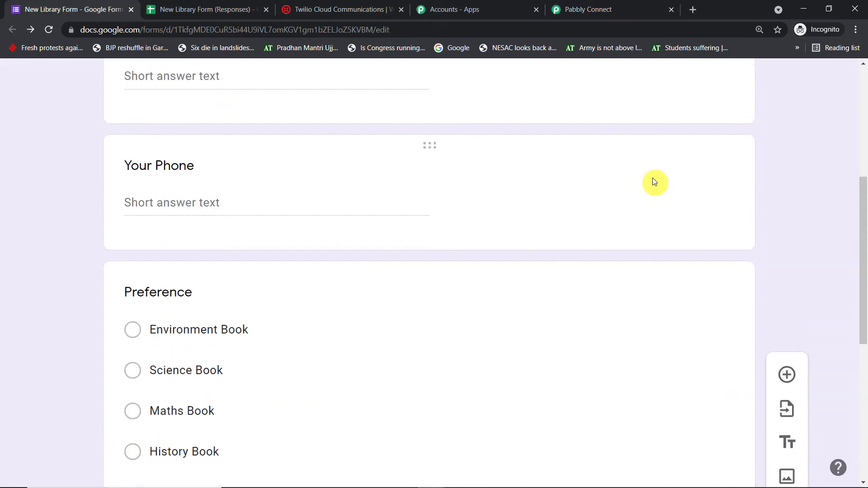
click(632, 88)
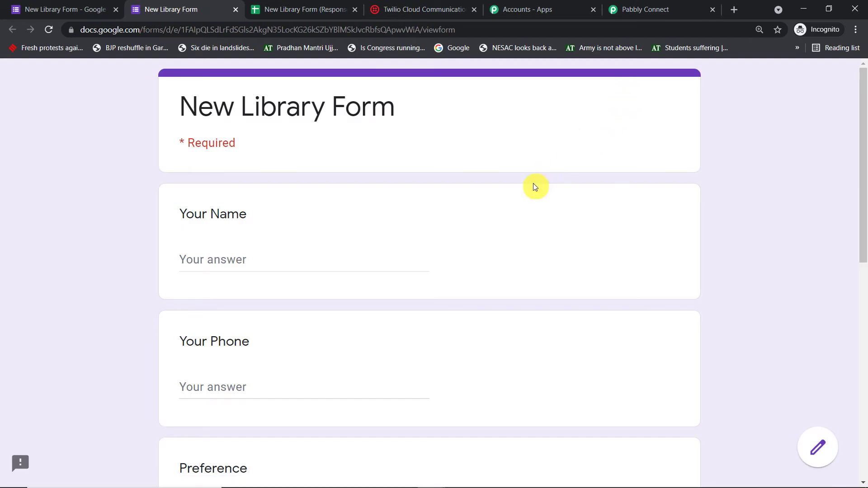
Fill in the respondent's first name and paste the phone number into the New Library Form.
click(371, 254)
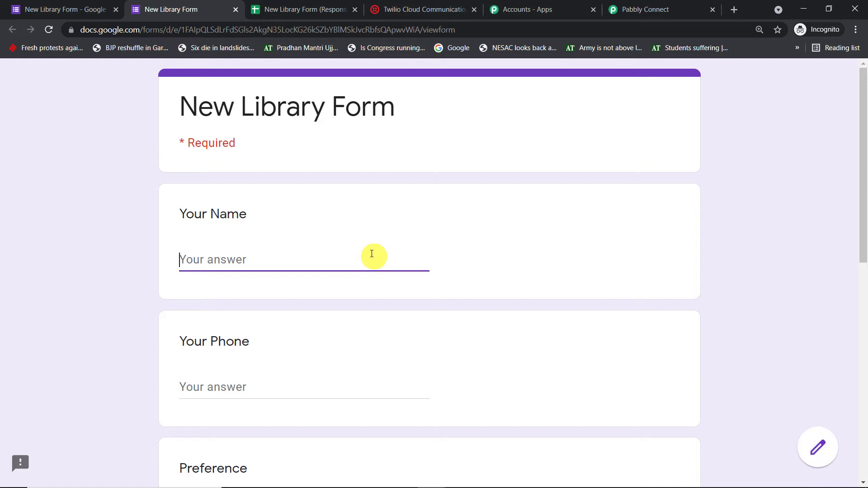
text(John)
scroll(349, 246, down, 3)
click(298, 223)
right_click(300, 227)
click(325, 313)
Choose History Book as the preference and Yes for the book cover, and submit the form response.
scroll(206, 373, down, 1)
scroll(199, 362, down, 1)
click(188, 330)
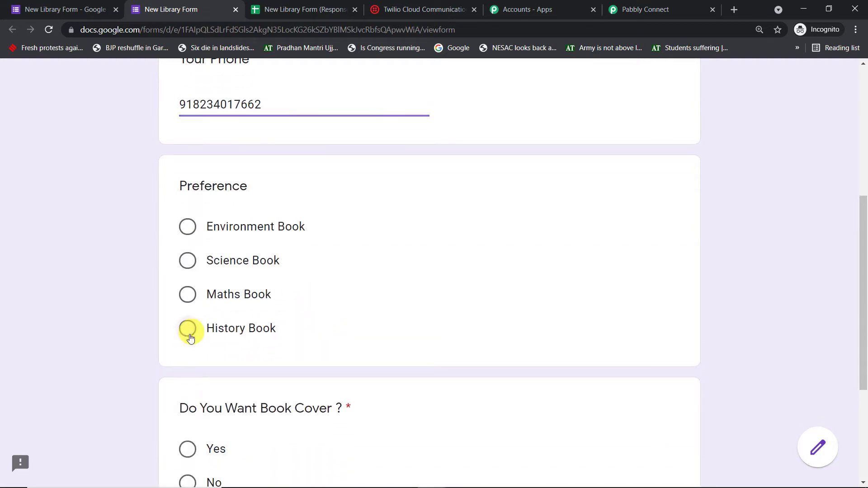
scroll(196, 359, down, 2)
click(195, 367)
scroll(246, 422, down, 2)
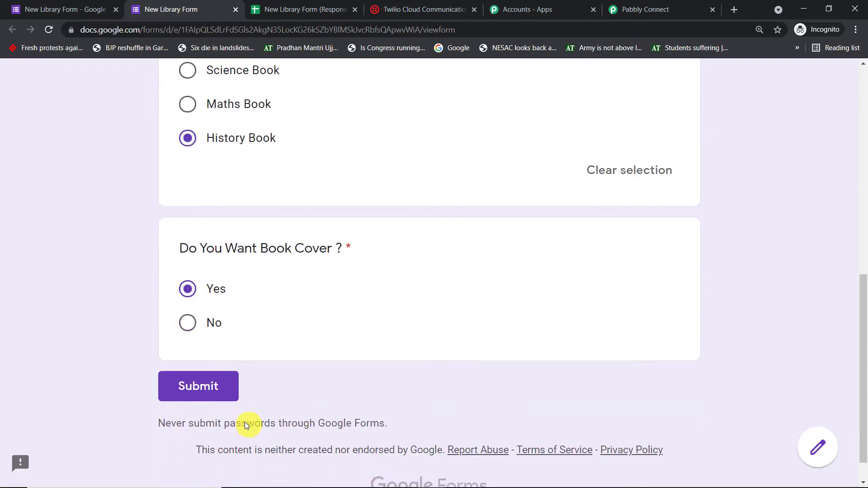
click(217, 357)
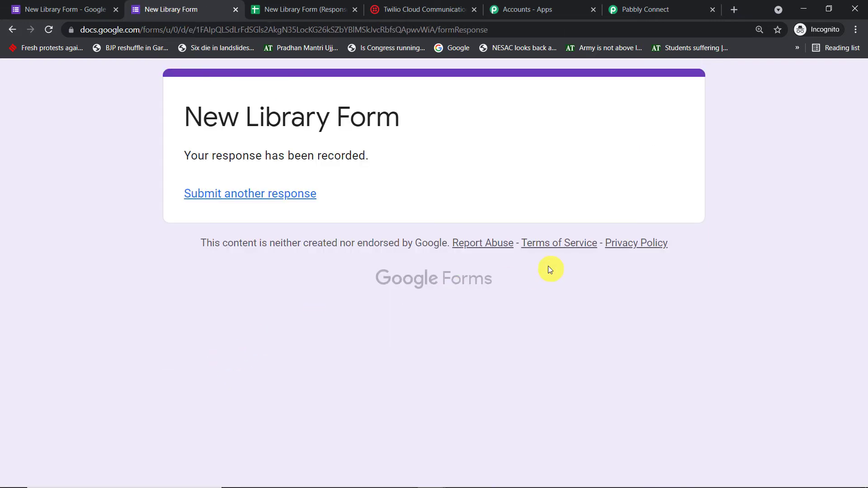
Examine the newly recorded form response in row 2 of the response spreadsheet, from its timestamp to the book cover answer.
click(315, 4)
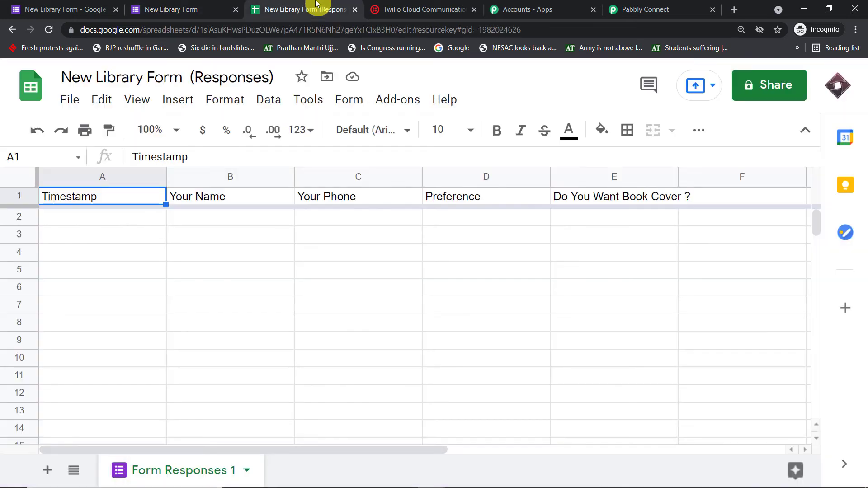
click(184, 221)
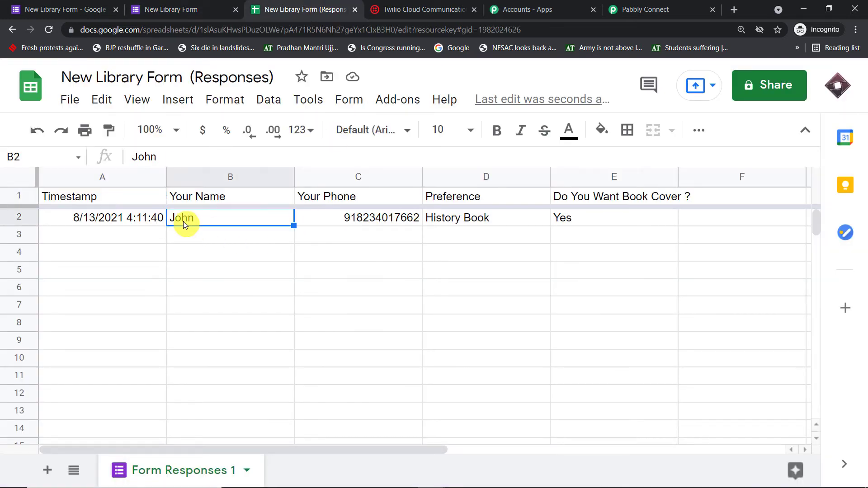
click(124, 219)
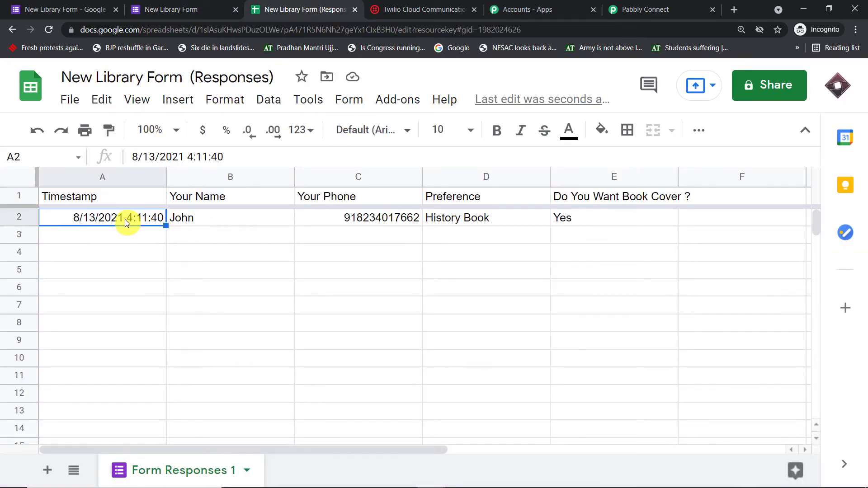
click(335, 222)
click(505, 224)
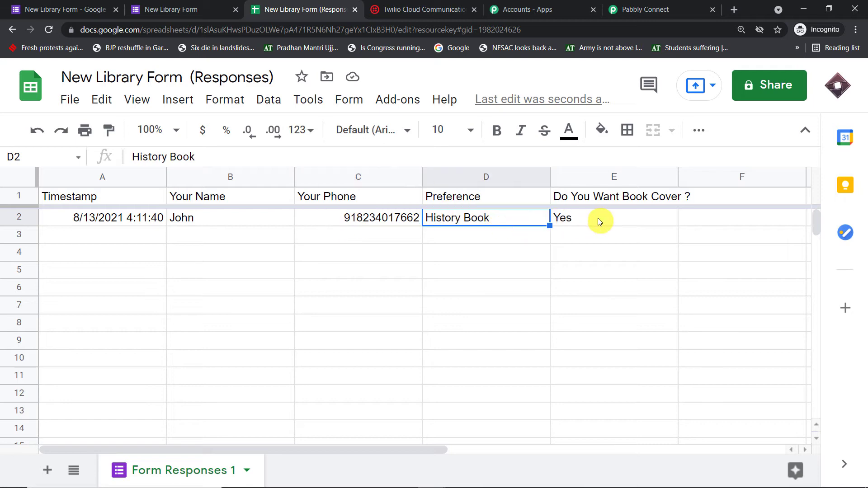
click(599, 220)
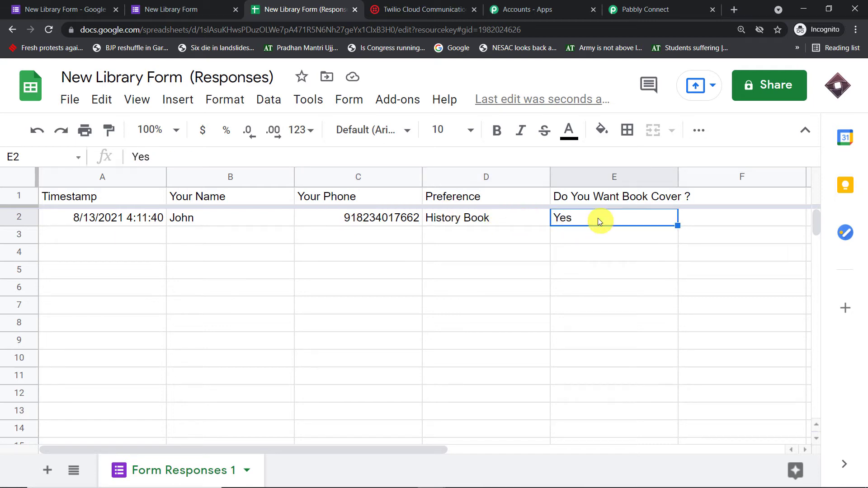
click(512, 266)
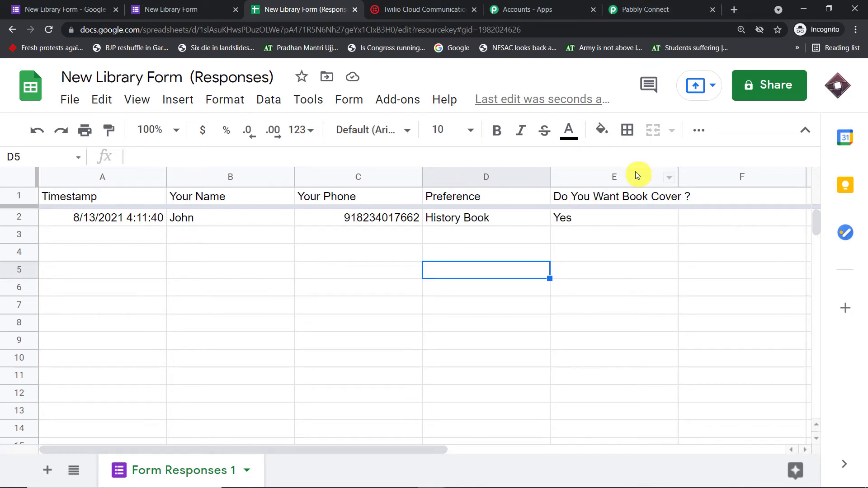
Review the webhook response captured by the Pabbly Connect trigger, checking the name, phone, preference, book cover and RowIndex values.
click(682, 9)
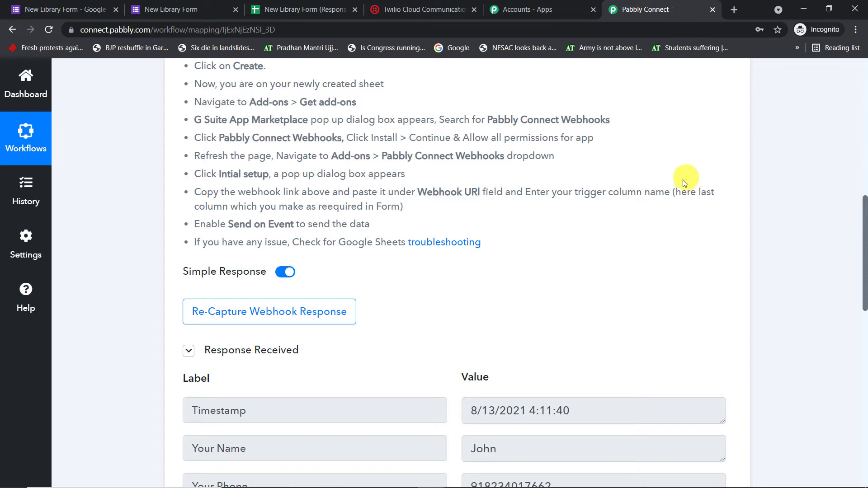
scroll(677, 199, down, 3)
scroll(677, 208, down, 2)
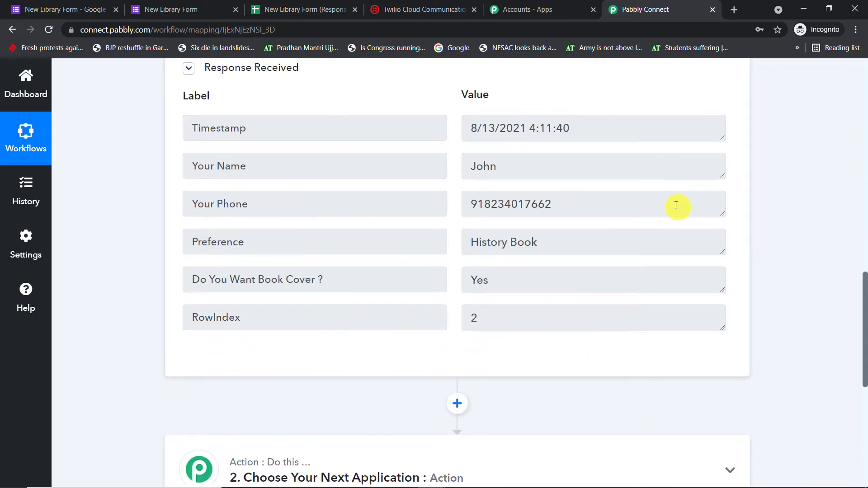
drag(502, 168, 446, 174)
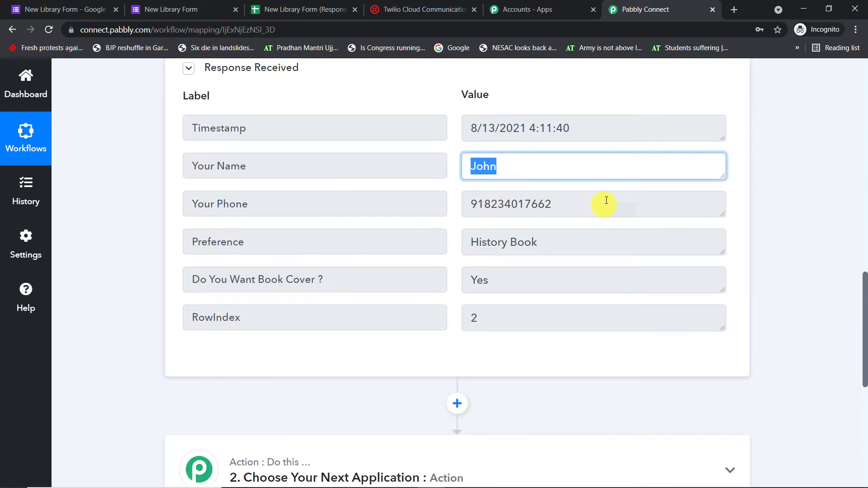
drag(599, 203, 392, 215)
drag(561, 244, 374, 243)
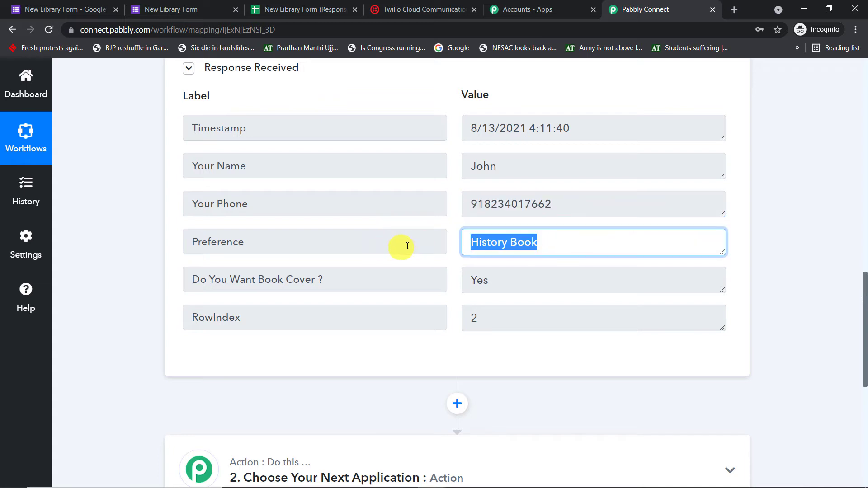
scroll(559, 244, down, 1)
drag(545, 227, 421, 232)
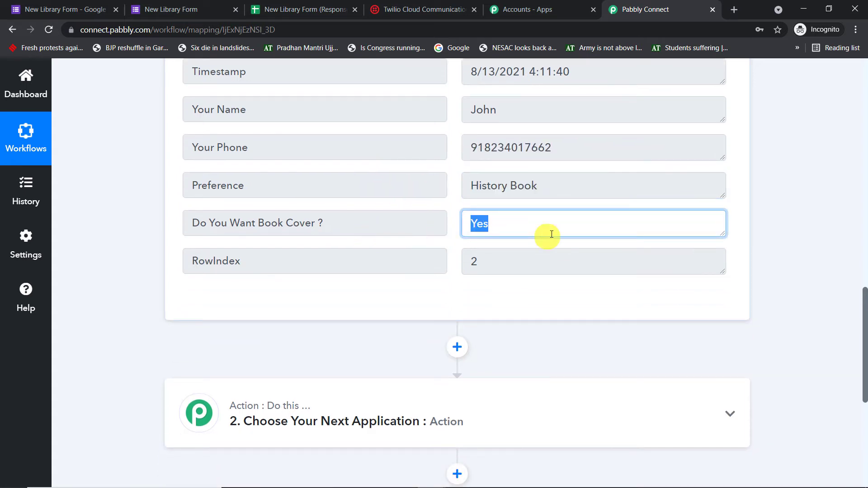
drag(504, 258, 423, 260)
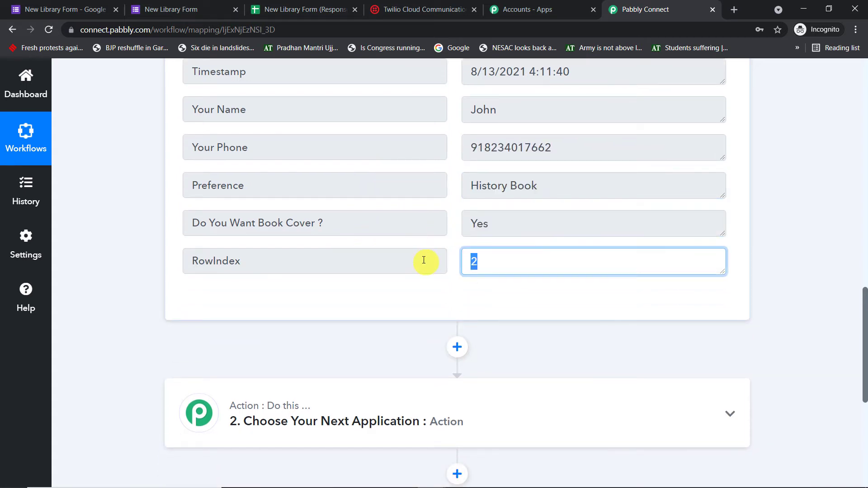
Compare the captured RowIndex with the response's row in the spreadsheet, and check the captured phone value in Pabbly Connect.
click(305, 9)
click(26, 215)
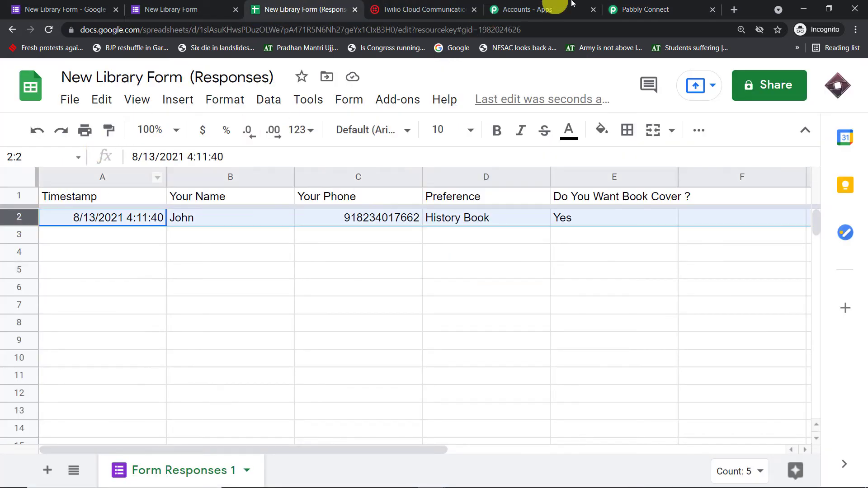
click(633, 9)
scroll(657, 199, down, 3)
scroll(667, 216, up, 3)
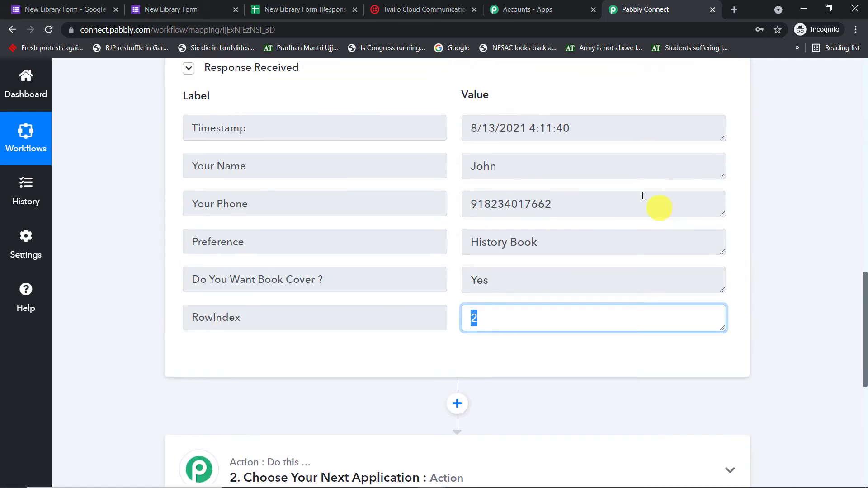
drag(570, 204, 371, 206)
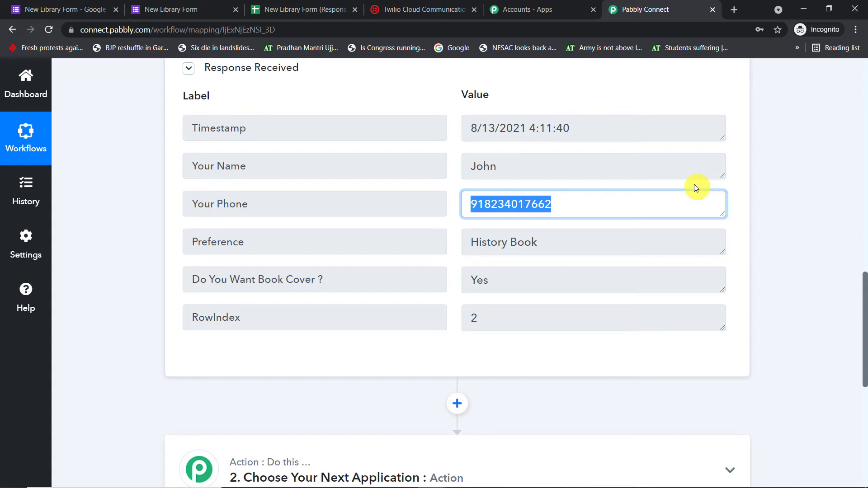
Set the workflow's second step to the Twilio app with the Send SMS Message action event.
scroll(701, 183, down, 4)
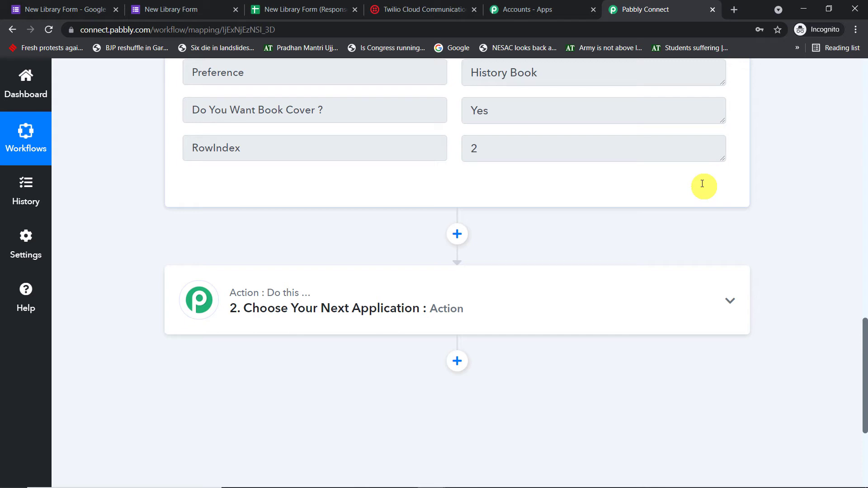
scroll(678, 185, down, 4)
click(384, 139)
click(346, 209)
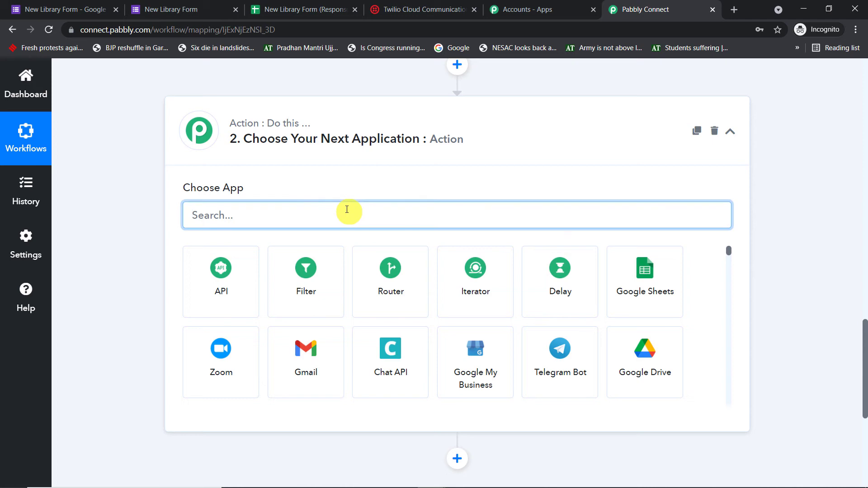
text(twili)
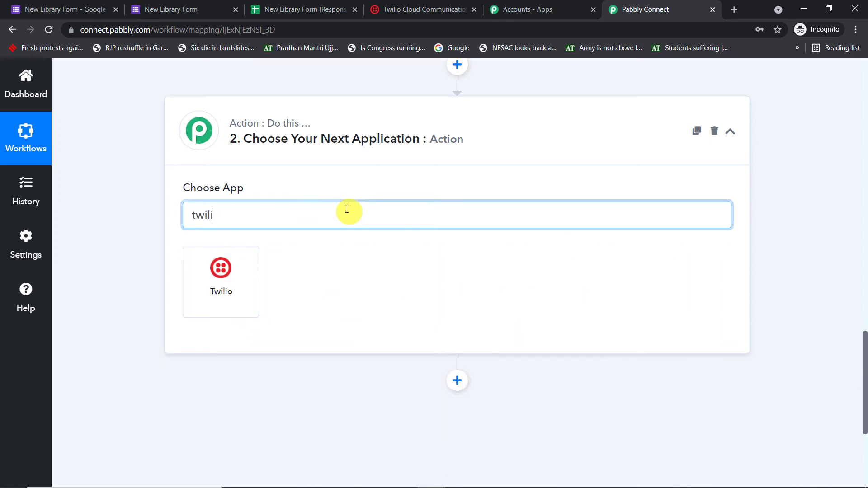
click(240, 261)
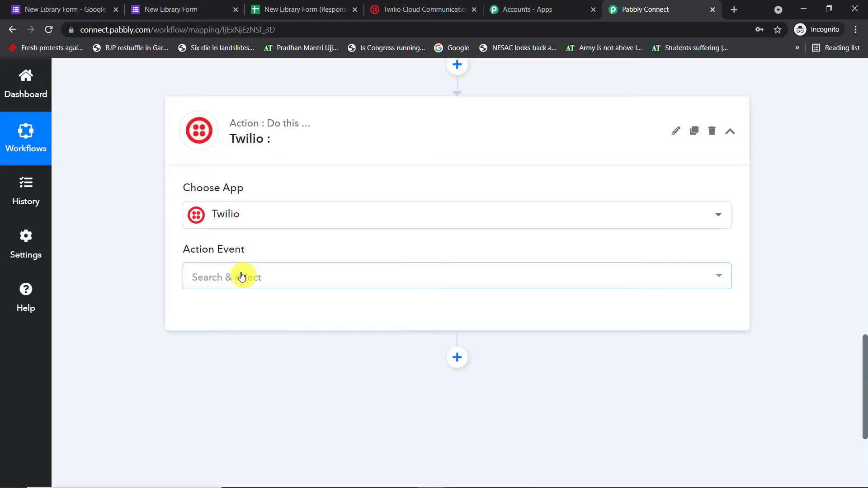
click(242, 276)
click(237, 340)
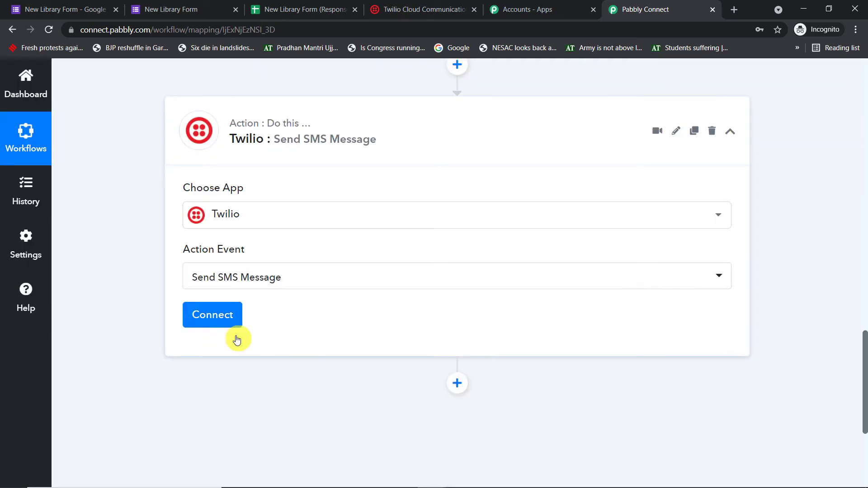
Start connecting a Twilio account to the action with the Add New Connection option.
click(227, 323)
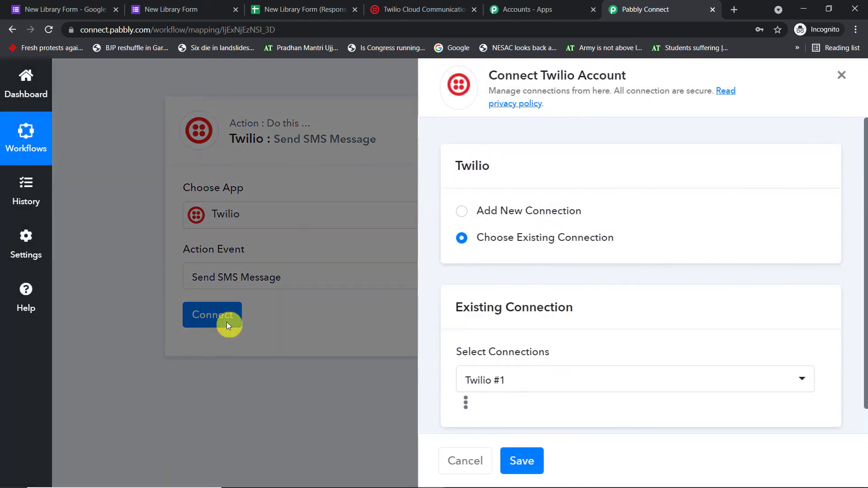
click(542, 211)
scroll(554, 230, down, 4)
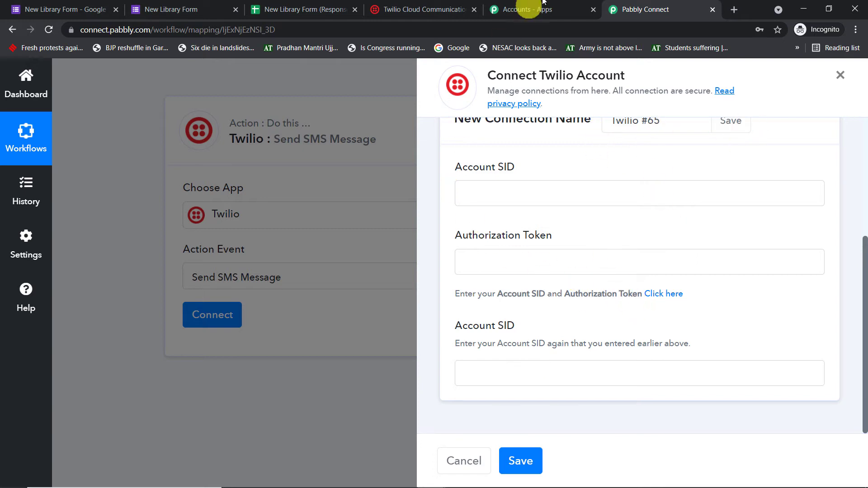
Open the project's general settings in the Twilio console and authenticate with the account password.
click(437, 8)
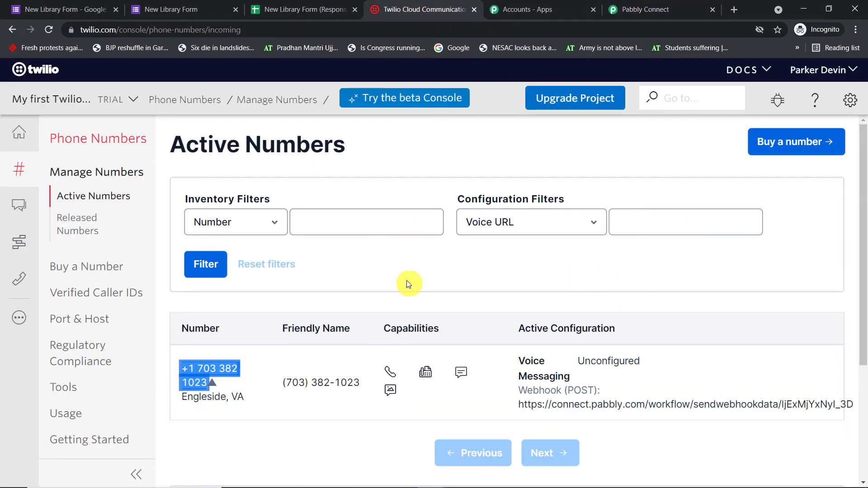
click(849, 100)
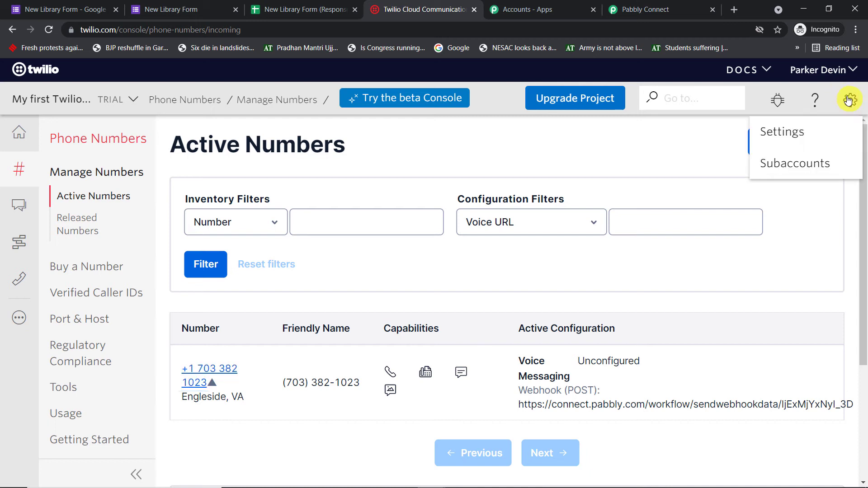
click(789, 137)
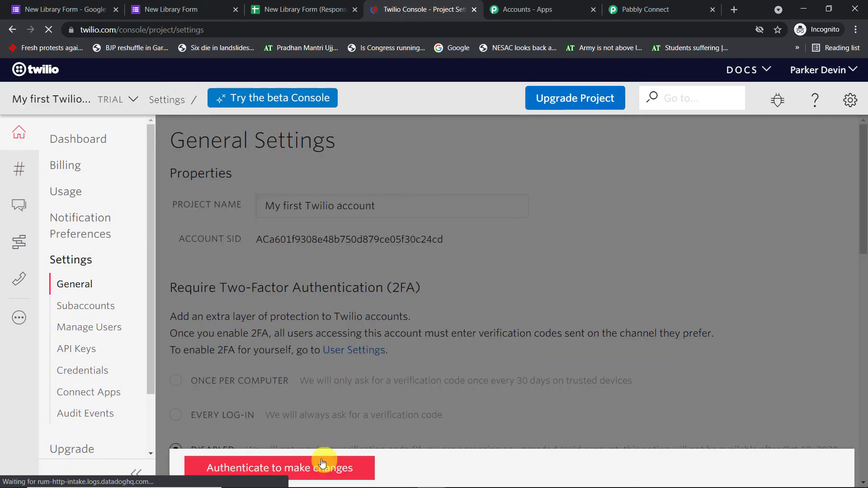
click(322, 465)
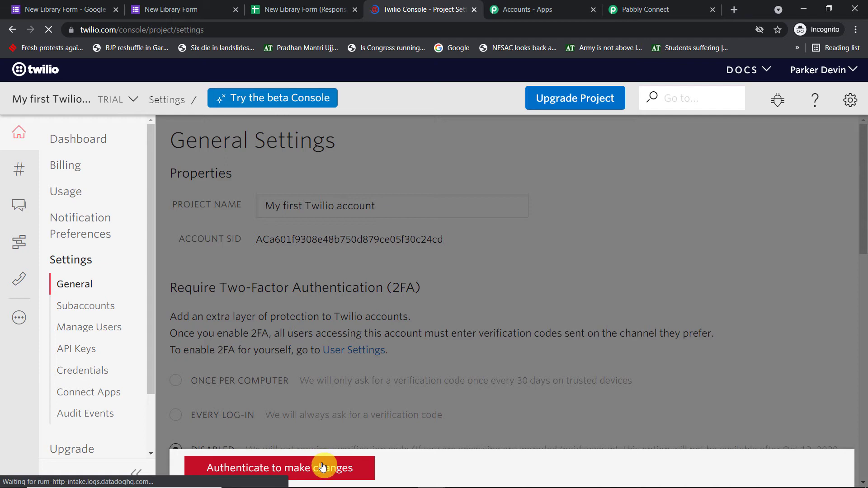
click(447, 303)
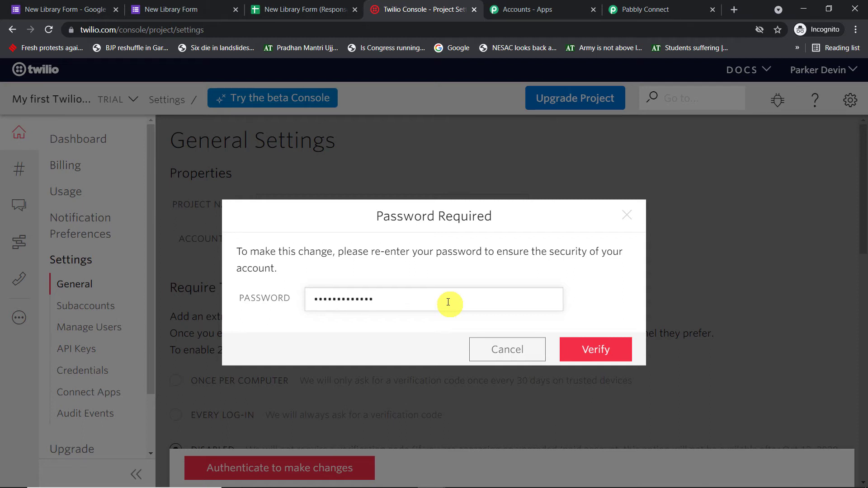
key(Return)
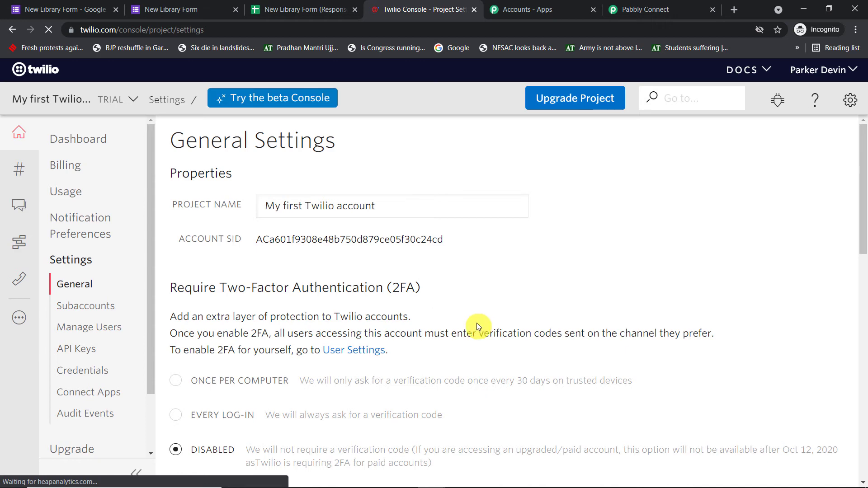
Copy the Account SID from the LIVE Credentials in the project's API Credentials section.
scroll(477, 323, down, 7)
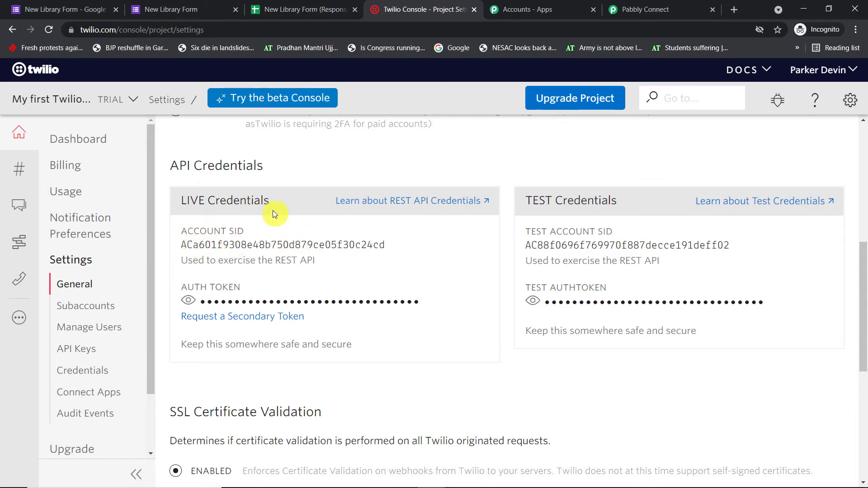
double_click(266, 249)
right_click(267, 250)
click(276, 256)
Paste the copied Account SID into both Account SID fields of the new Twilio connection in Pabbly Connect.
click(637, 9)
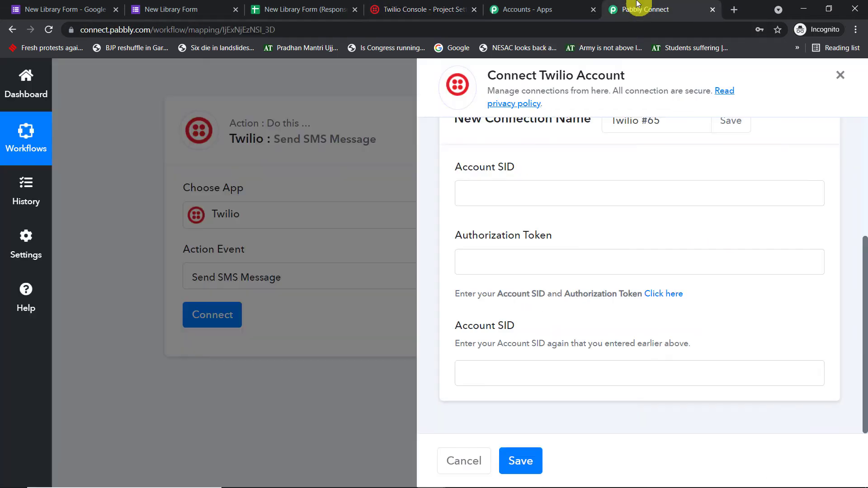
click(524, 189)
right_click(601, 189)
click(615, 277)
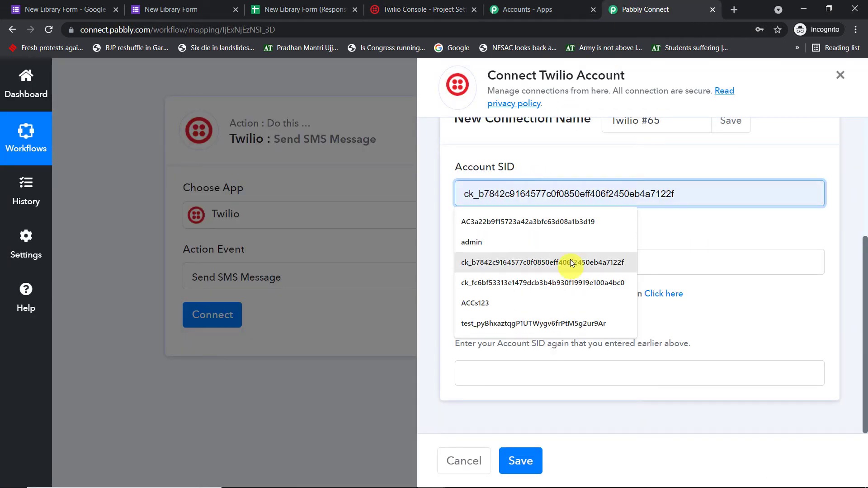
click(617, 164)
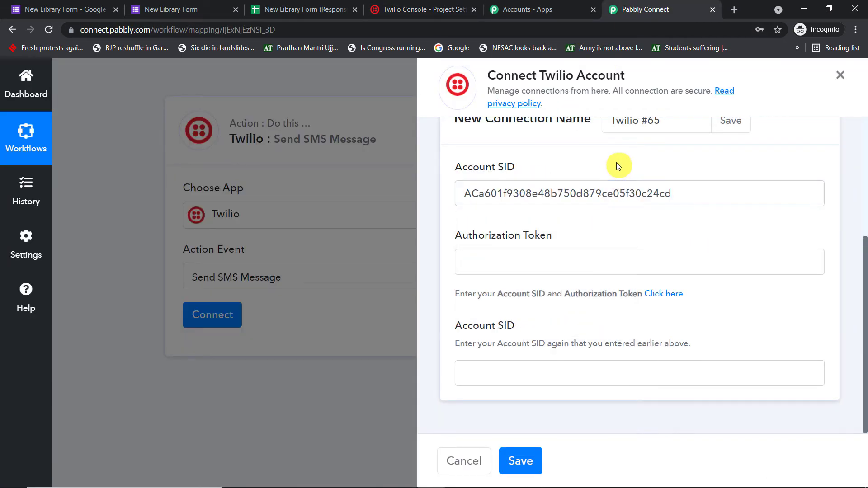
click(499, 370)
right_click(500, 370)
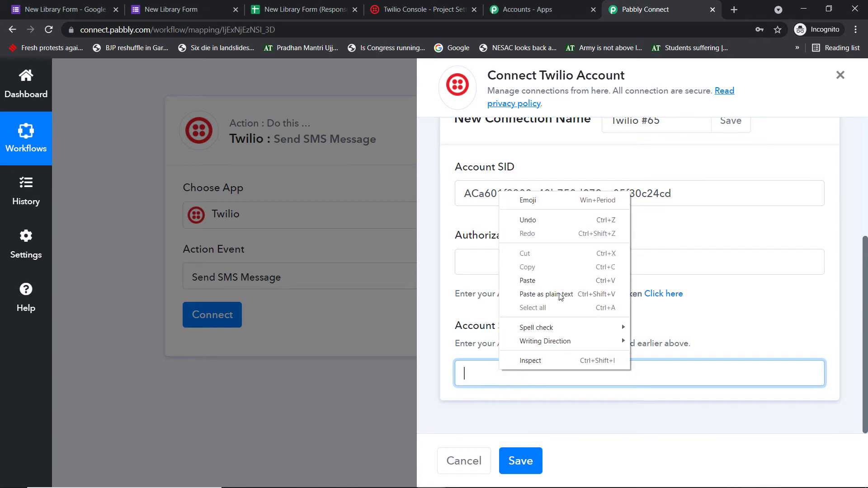
click(564, 277)
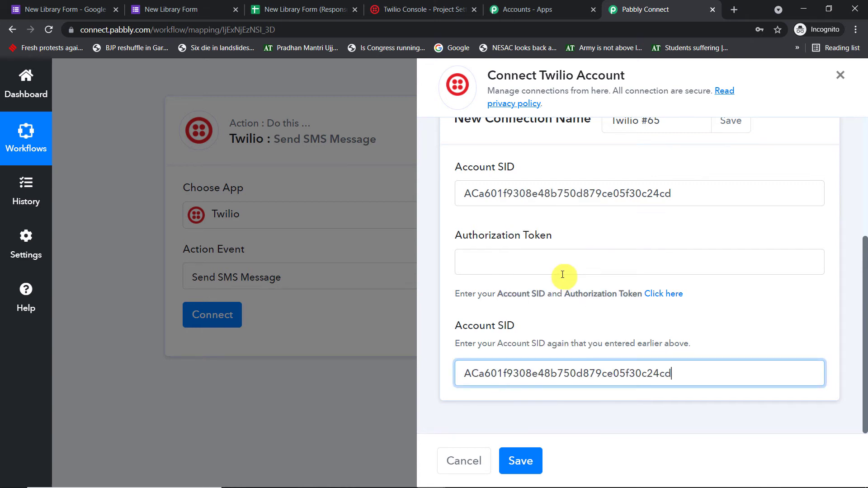
Reveal and copy the Auth Token from the LIVE Credentials in the Twilio console.
click(421, 4)
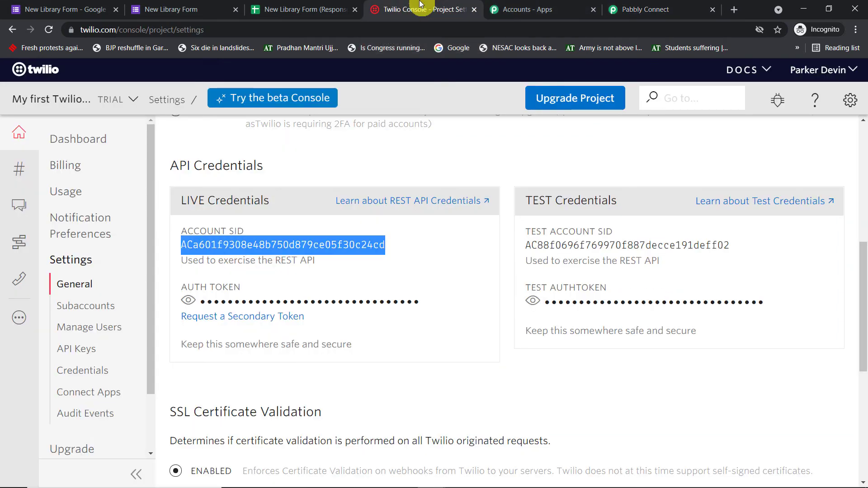
click(189, 302)
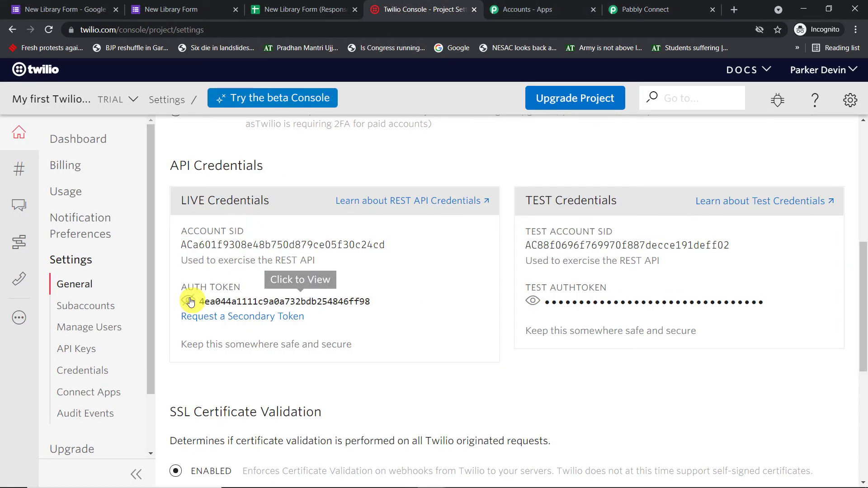
double_click(230, 302)
right_click(233, 302)
click(250, 311)
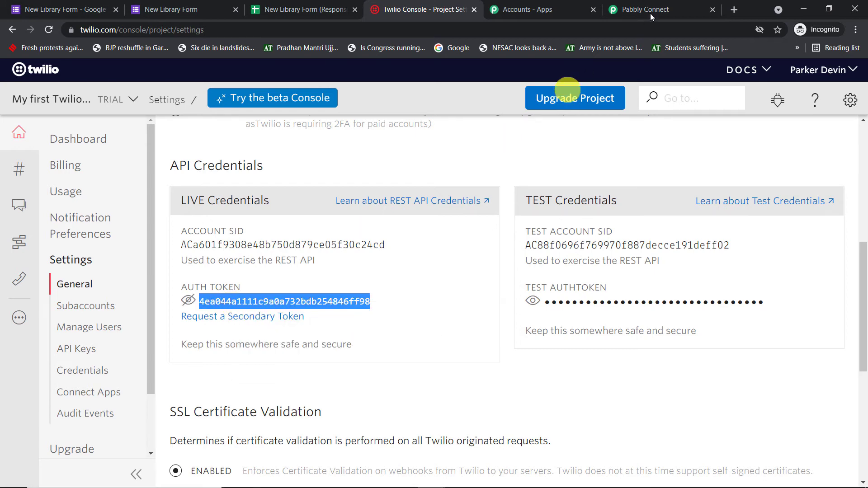
Paste the copied token into the Authorization Token field of the Twilio connection in Pabbly Connect and save the connection.
click(646, 9)
click(496, 261)
right_click(497, 261)
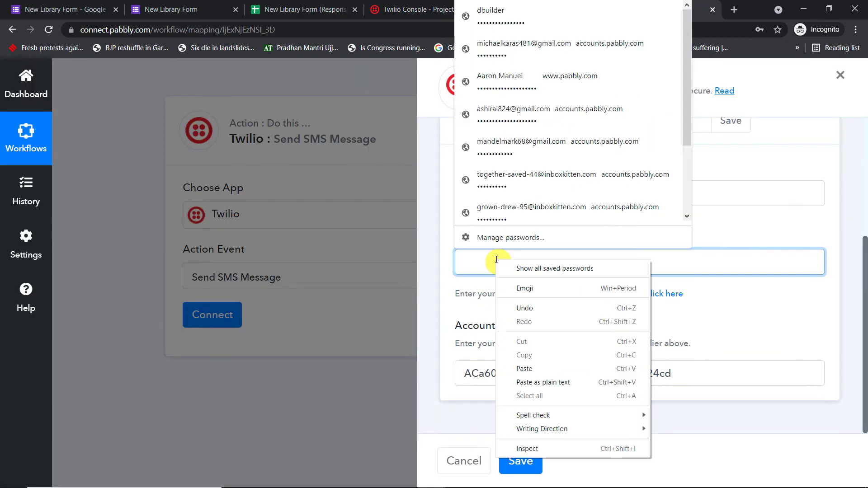
click(528, 364)
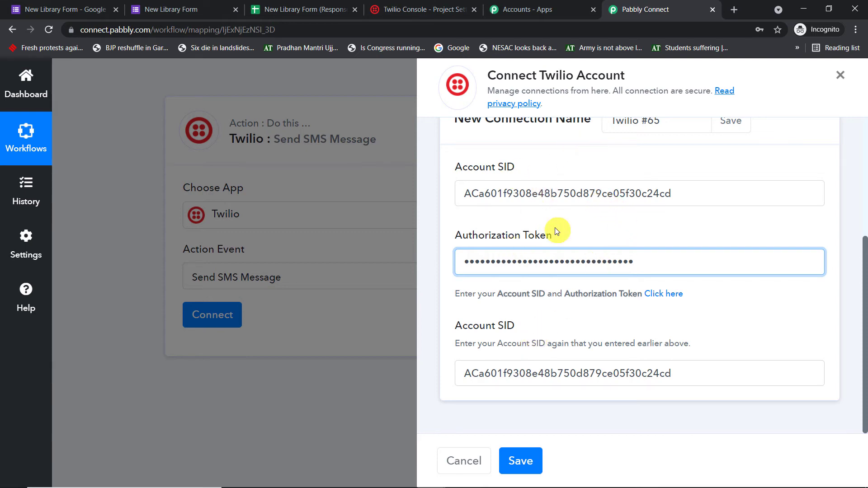
click(520, 461)
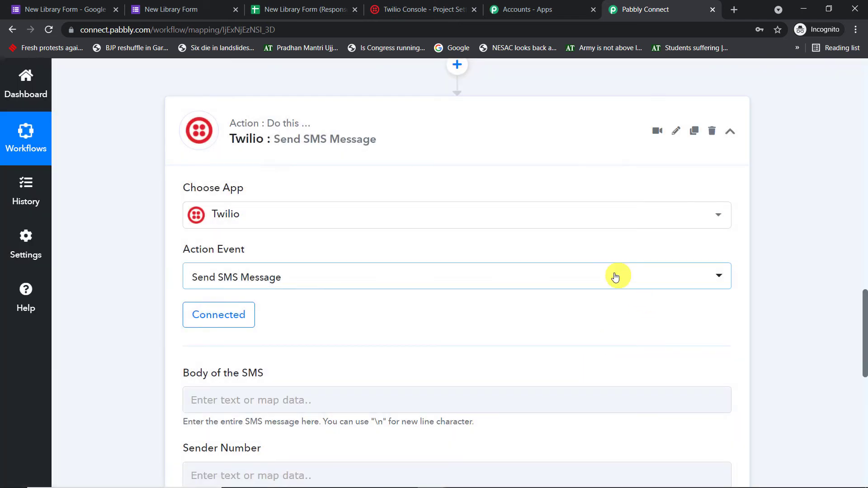
Map the Recipient Number of the SMS action to Your Phone from the Google Forms response.
scroll(608, 260, down, 4)
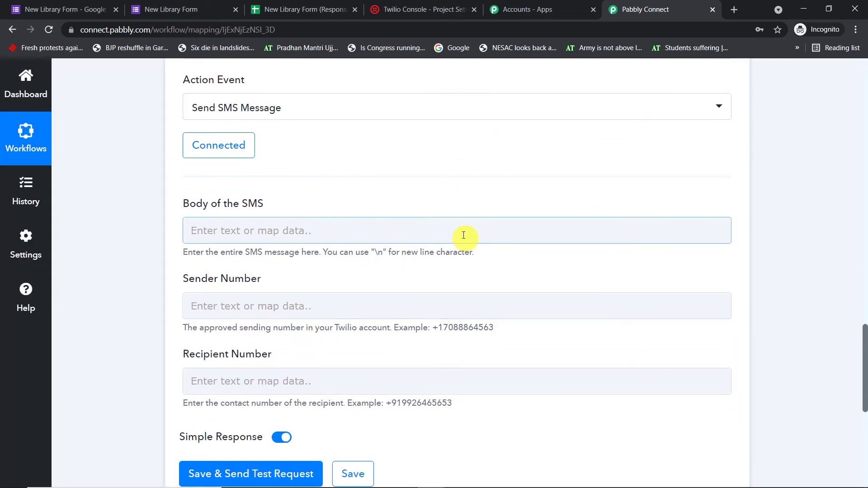
scroll(486, 325, down, 1)
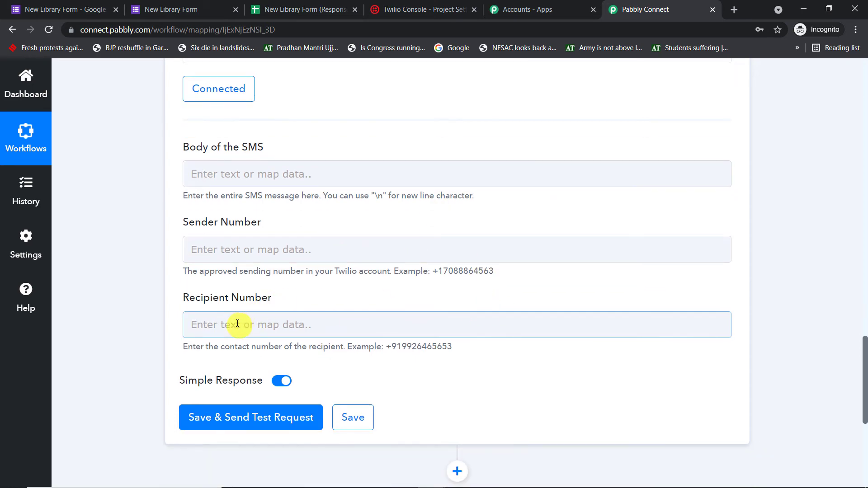
scroll(601, 226, up, 12)
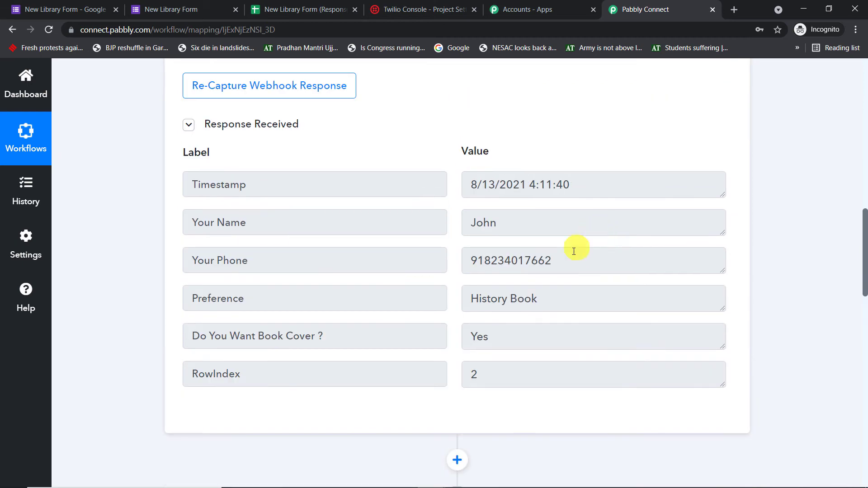
drag(574, 251, 475, 261)
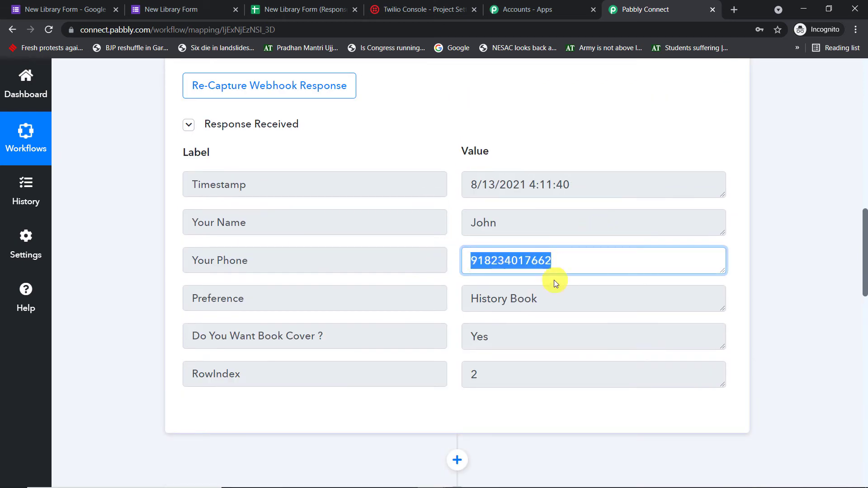
scroll(553, 278, down, 17)
click(388, 153)
click(359, 262)
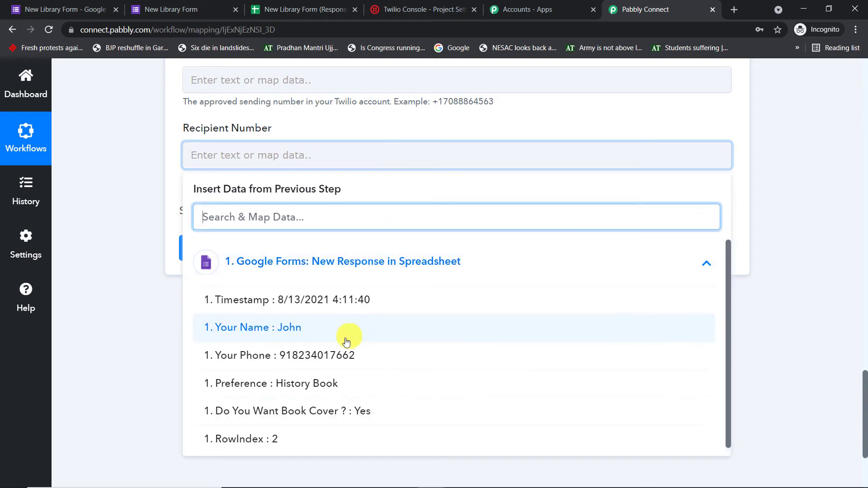
click(345, 355)
click(824, 157)
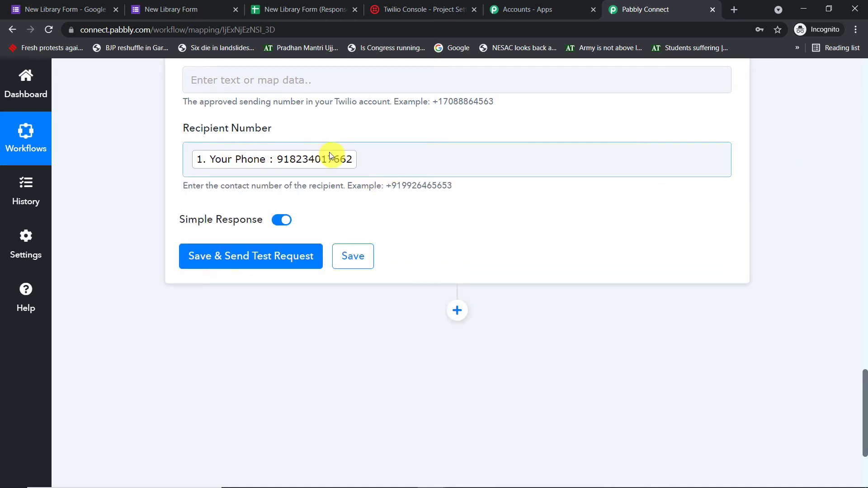
Add a "+" prefix before the mapped Your Phone value in the Recipient Number field.
drag(465, 185, 398, 186)
click(191, 156)
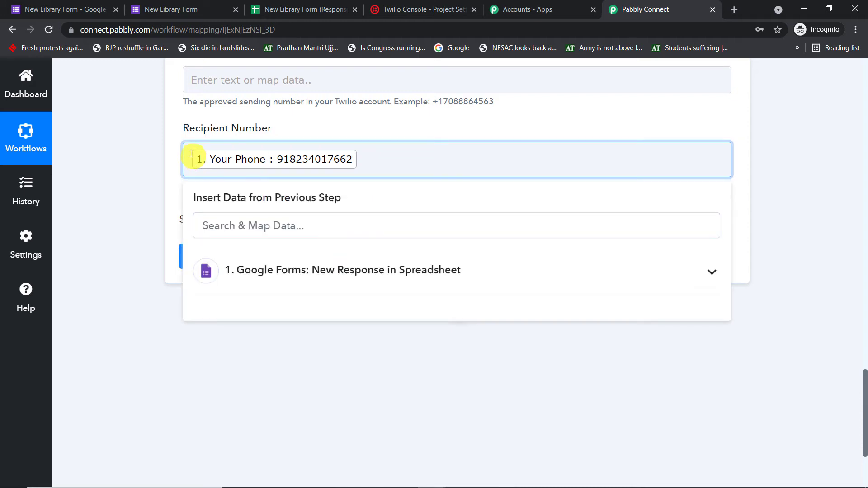
text(+)
click(351, 137)
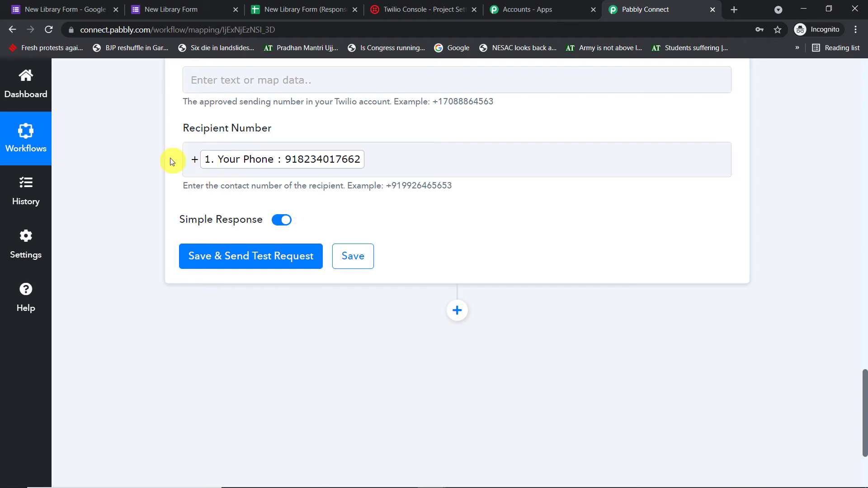
Copy the account's active phone number from the Active Numbers list in the Twilio console.
scroll(217, 144, up, 3)
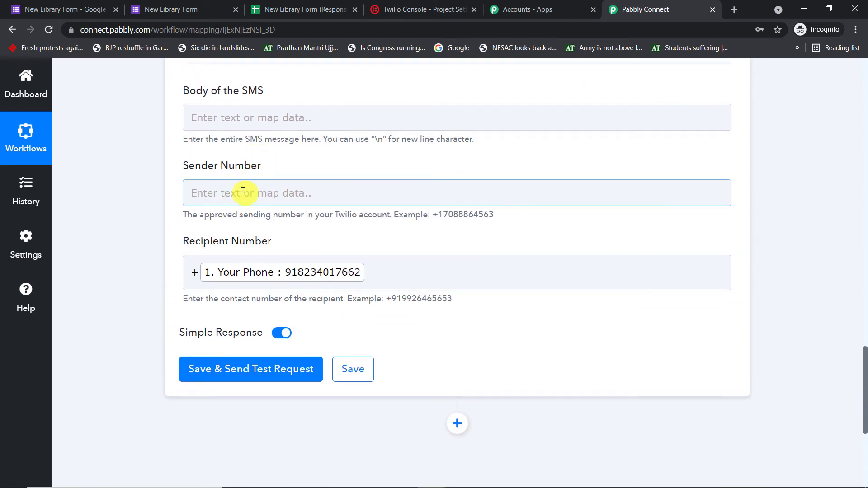
click(421, 9)
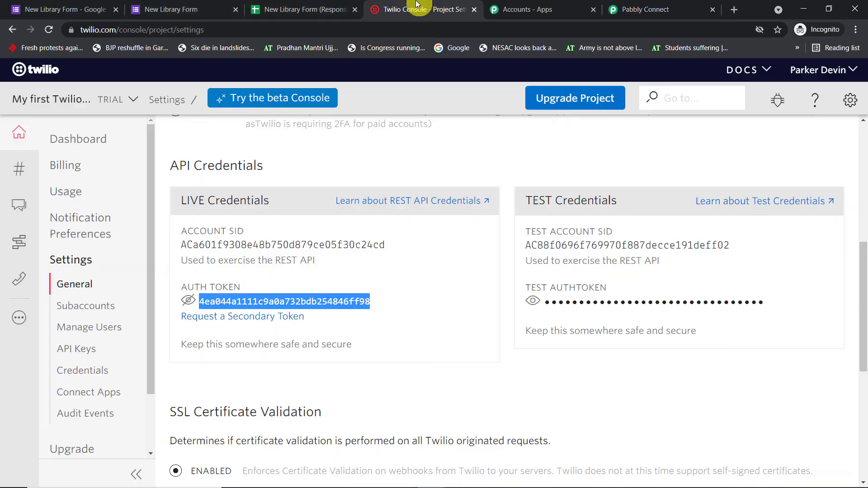
click(21, 172)
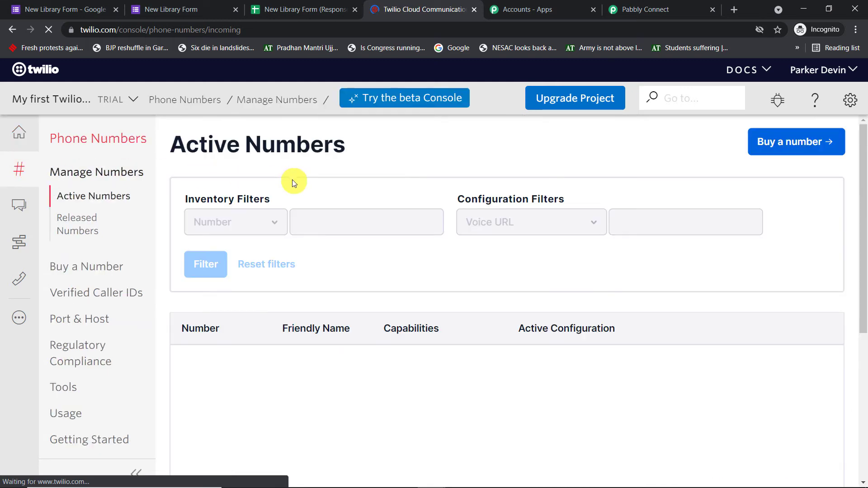
scroll(303, 226, down, 3)
drag(259, 272, 180, 257)
right_click(219, 255)
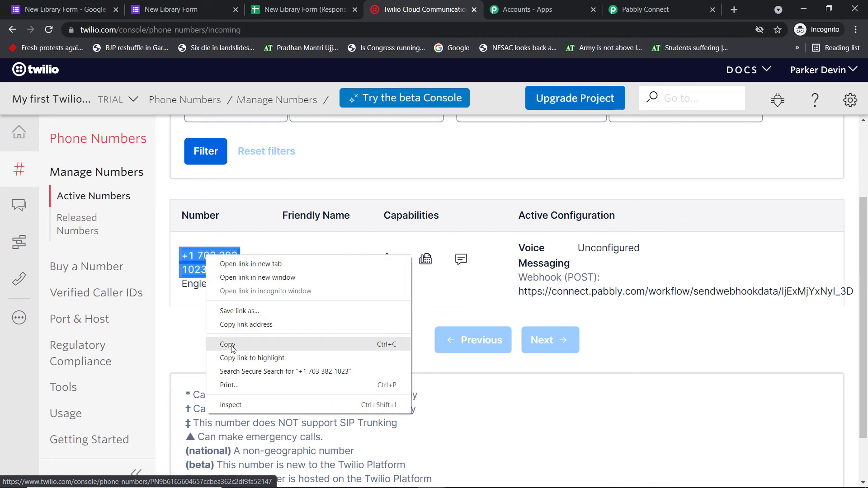
click(243, 341)
Paste the copied Twilio phone number as the Sender Number of the SMS action in Pabbly Connect.
click(632, 5)
click(249, 192)
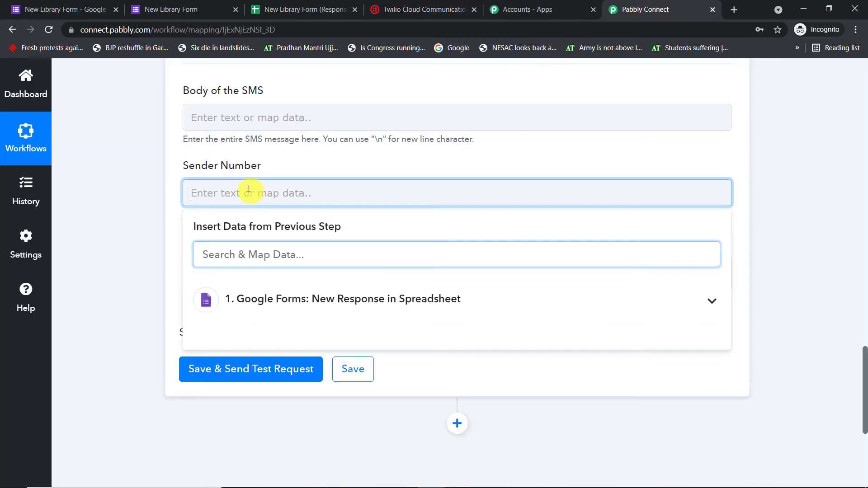
right_click(250, 196)
click(276, 278)
click(404, 164)
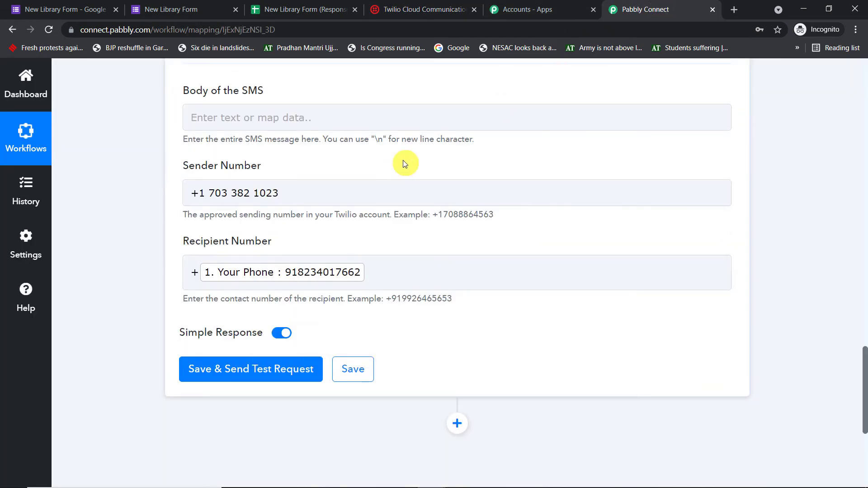
Start the SMS body with "Thanks for submitting the form," followed by the mapped Your Name value from the form response.
click(301, 117)
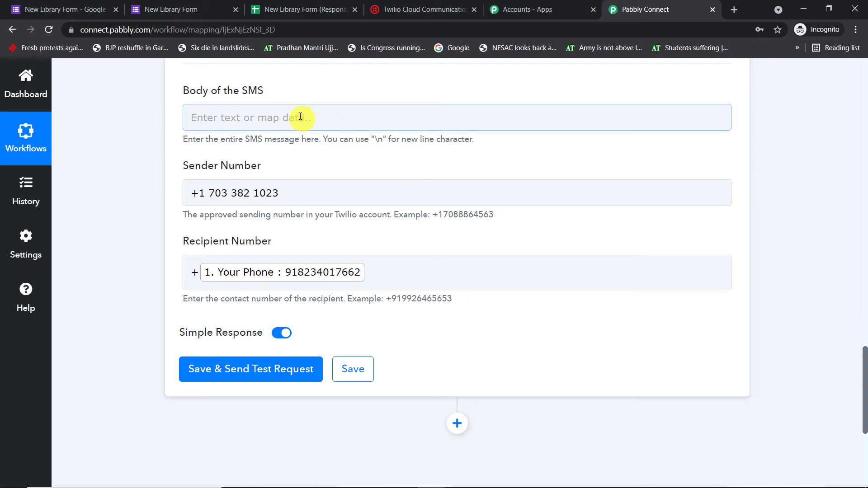
scroll(298, 113, up, 1)
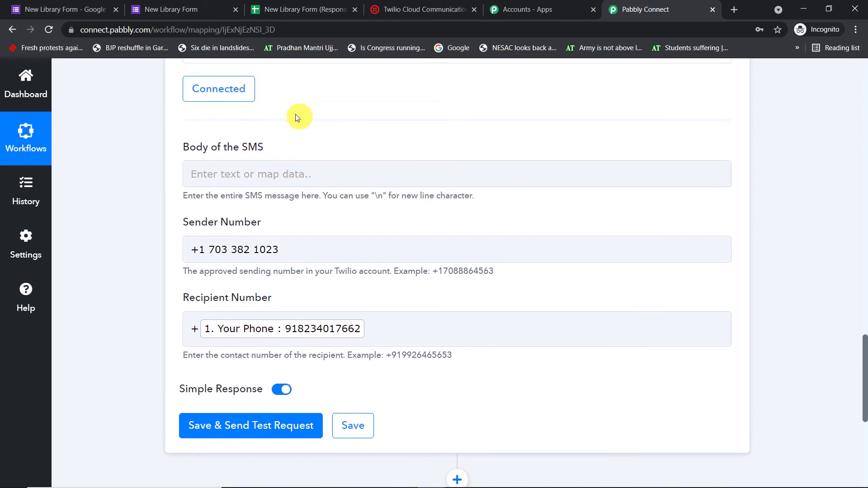
click(247, 175)
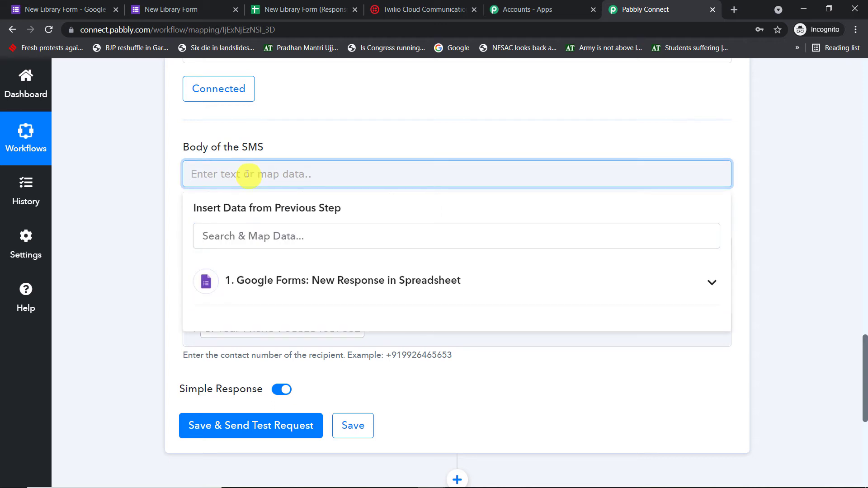
text(Thanks fo)
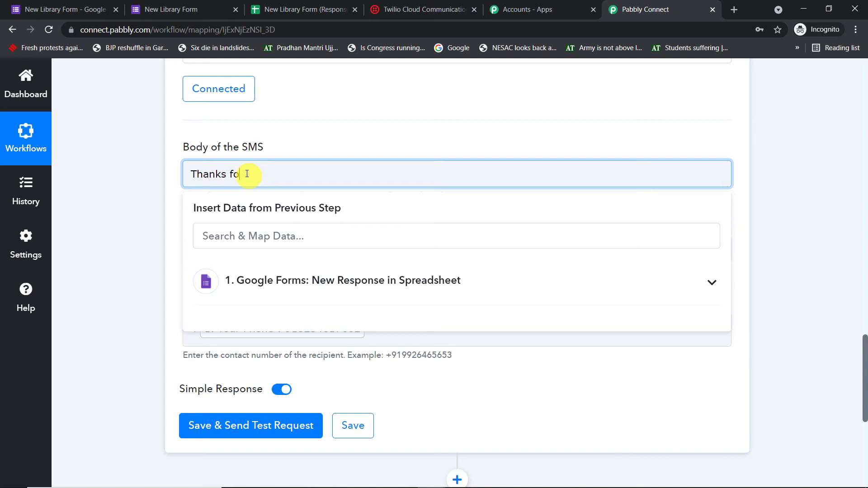
text(bmitting the form,)
click(300, 292)
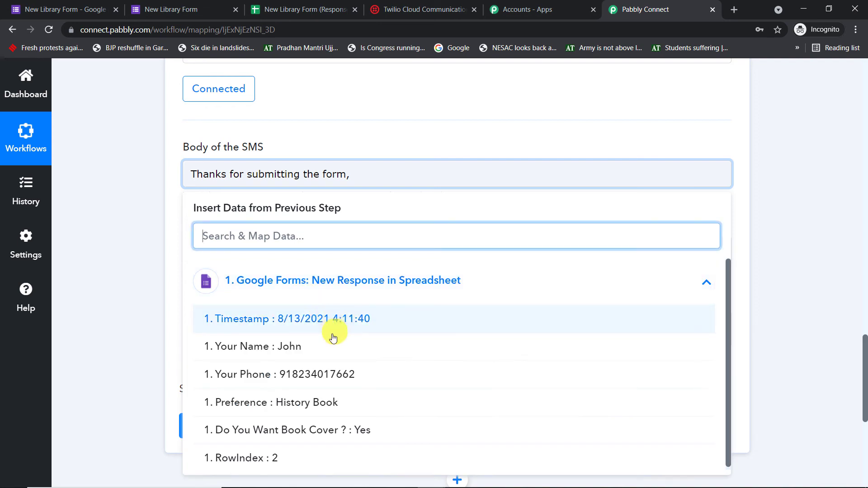
click(343, 401)
click(494, 176)
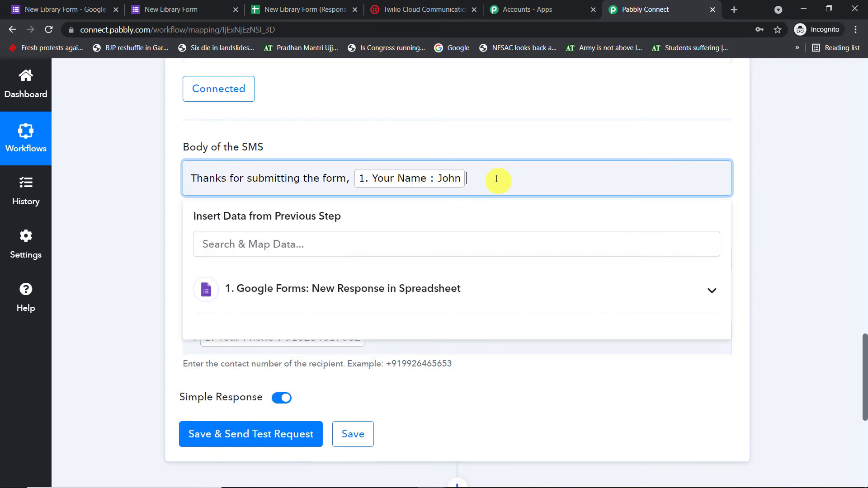
Continue the SMS body with ", you will receive your", the mapped Preference value and "soon".
text(, you will recu)
key(BackSpace)
text(eive your)
click(210, 289)
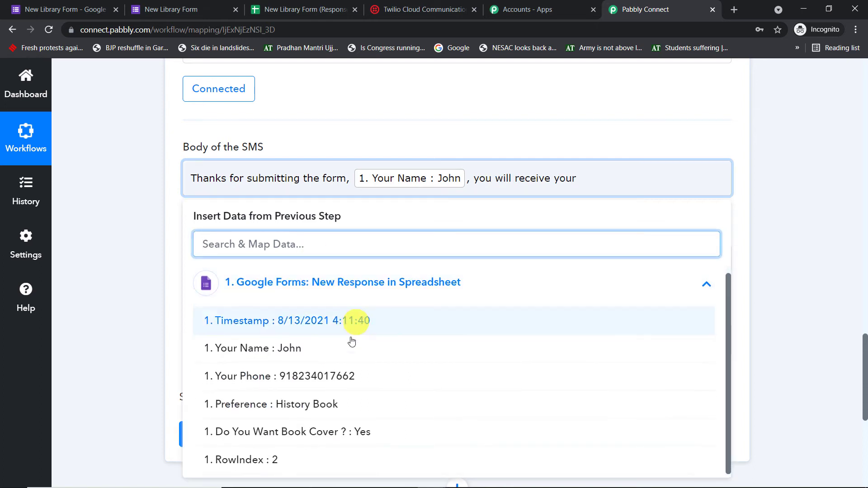
click(340, 404)
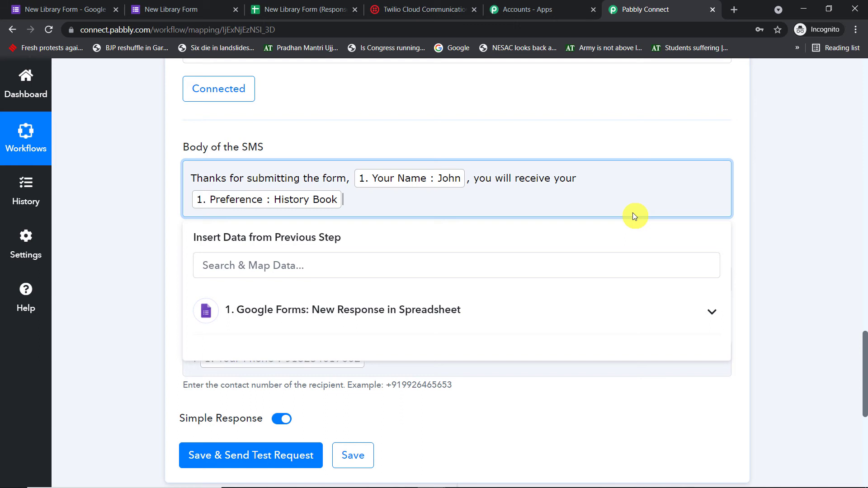
text(soon)
click(795, 113)
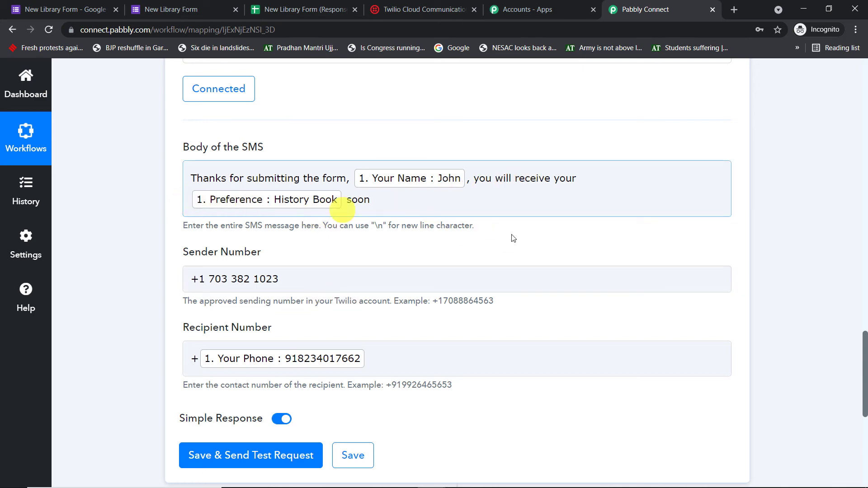
Save the Twilio action with a test request and review the received response against the mapped SMS fields.
scroll(522, 228, down, 4)
click(303, 296)
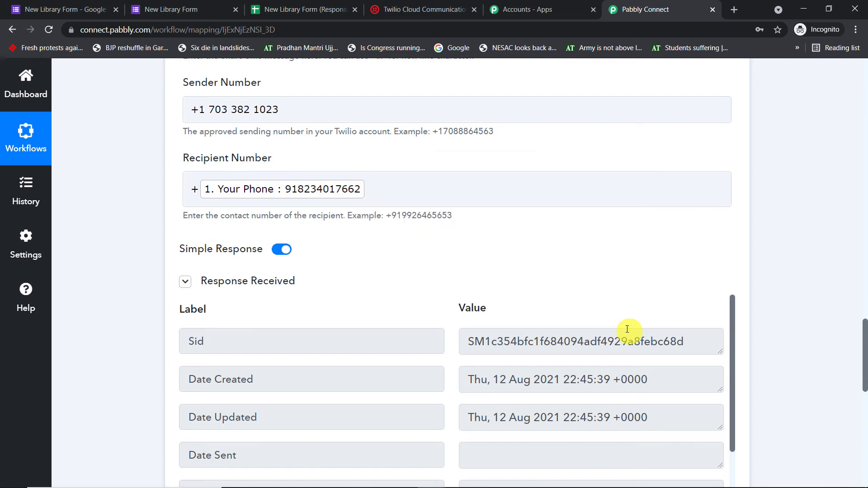
scroll(622, 323, up, 10)
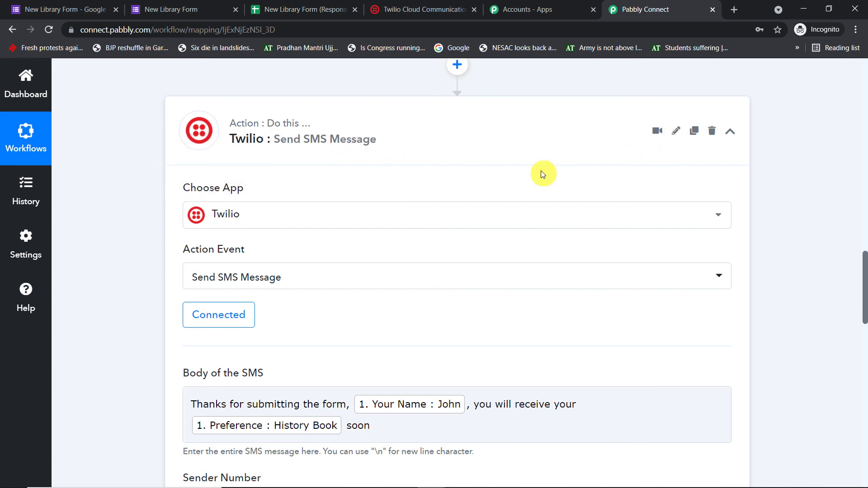
scroll(551, 181, down, 9)
scroll(551, 211, down, 4)
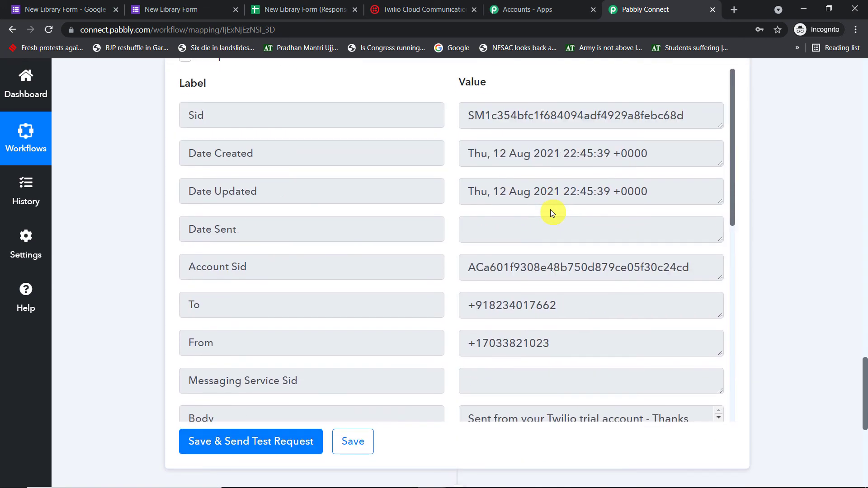
scroll(551, 212, up, 9)
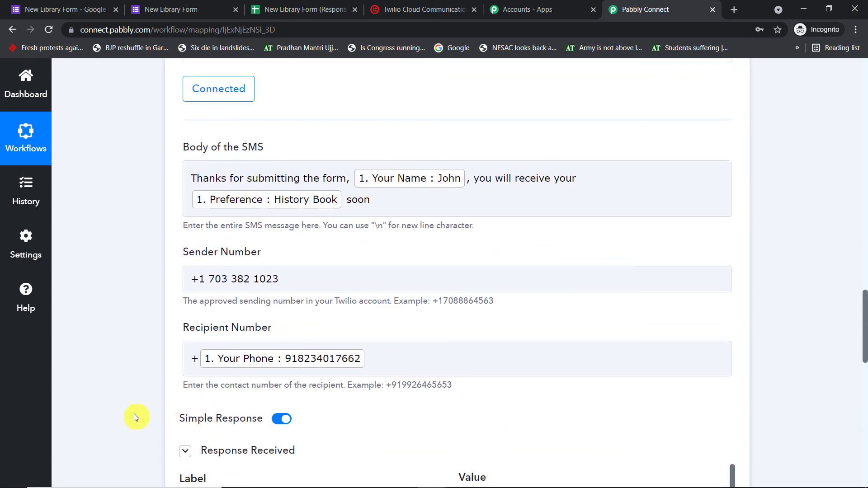
click(361, 355)
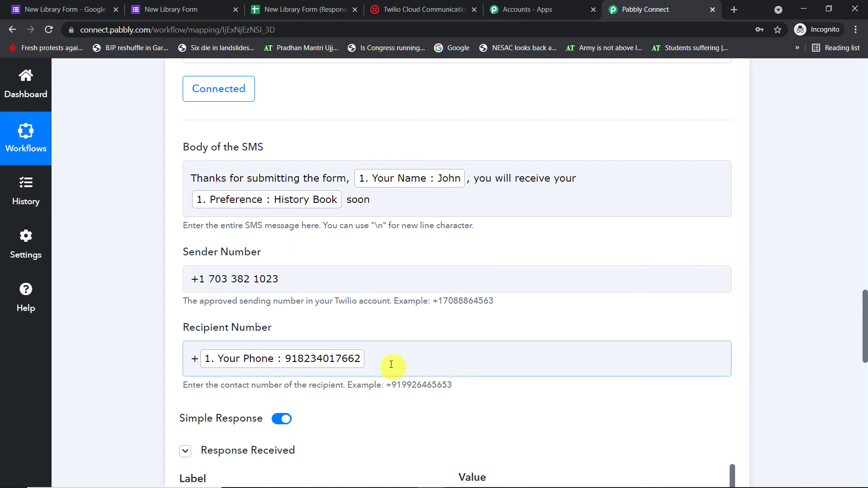
click(222, 201)
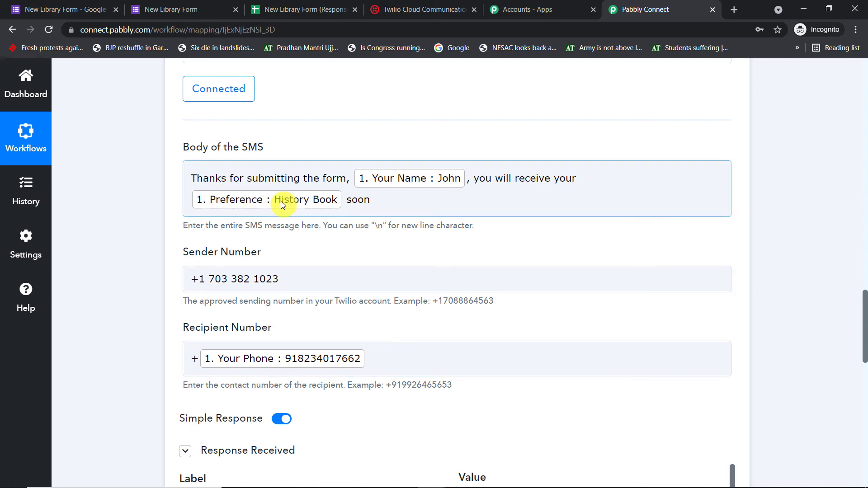
Duplicate the Twilio Send SMS Message action in the workflow and locate the copy below the original.
scroll(280, 202, up, 6)
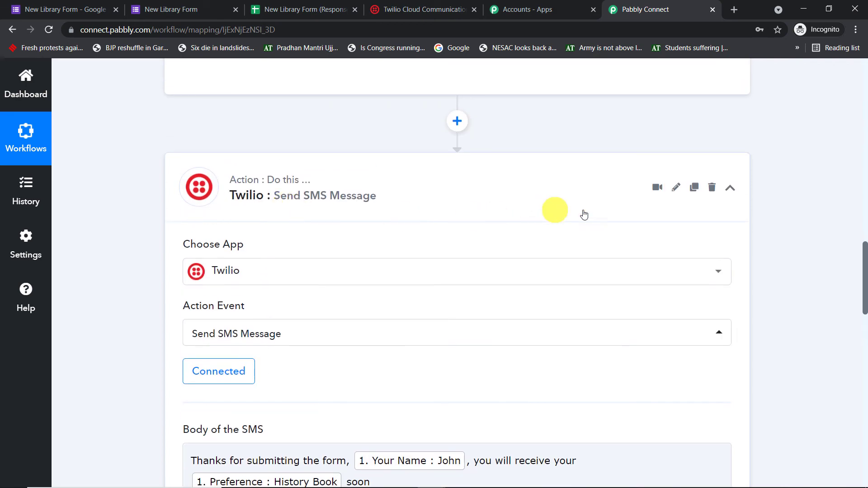
click(692, 193)
click(385, 355)
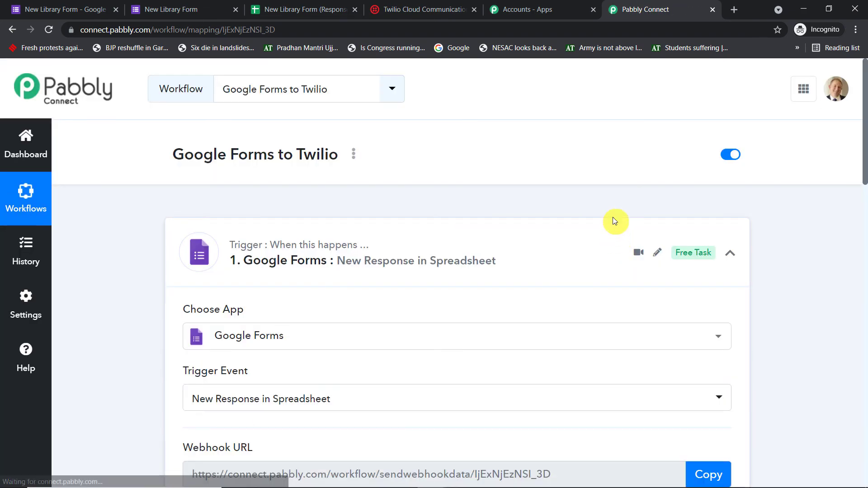
scroll(614, 217, down, 16)
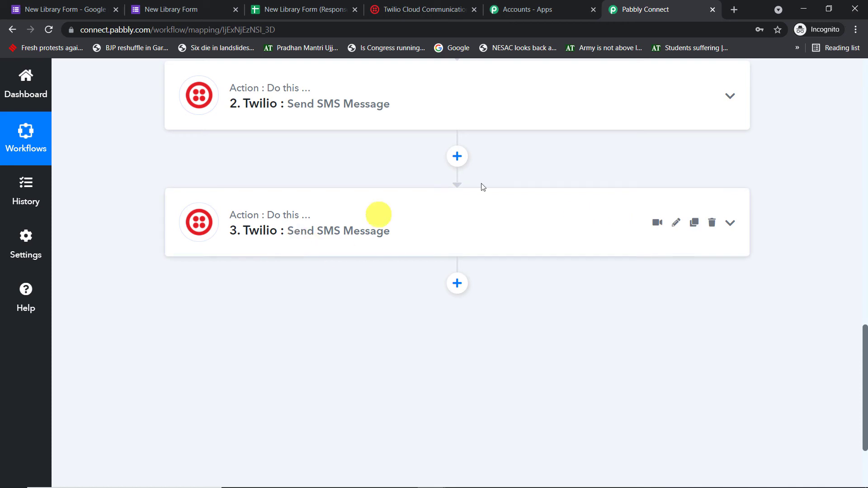
scroll(380, 181, up, 3)
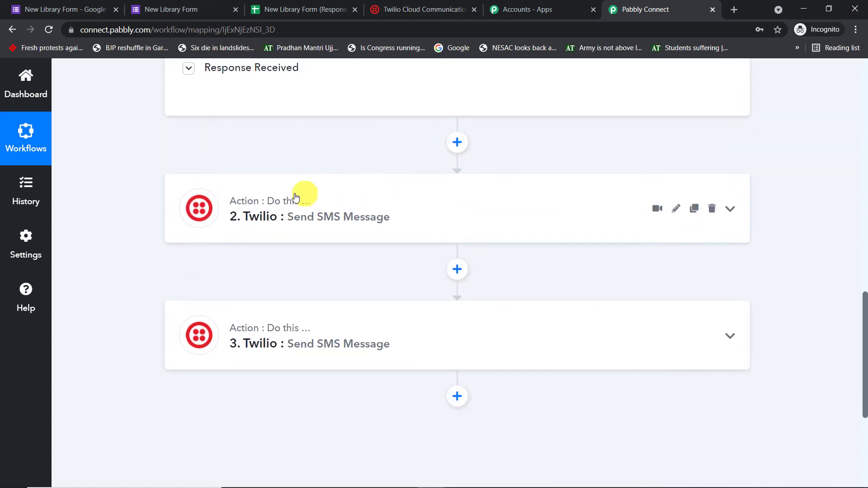
Expand both Twilio actions and compare the duplicate's SMS body, sender and recipient fields with the original's.
click(352, 217)
scroll(478, 248, down, 8)
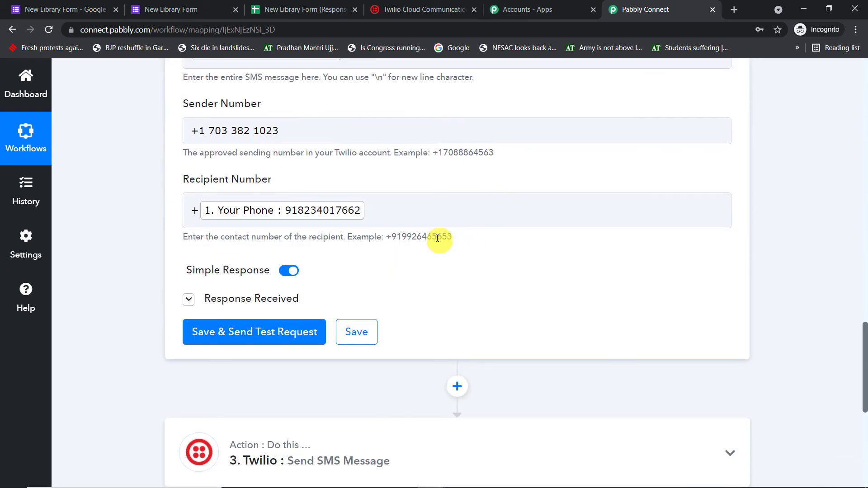
scroll(438, 239, down, 5)
click(441, 239)
scroll(477, 246, down, 7)
scroll(477, 242, down, 3)
click(329, 206)
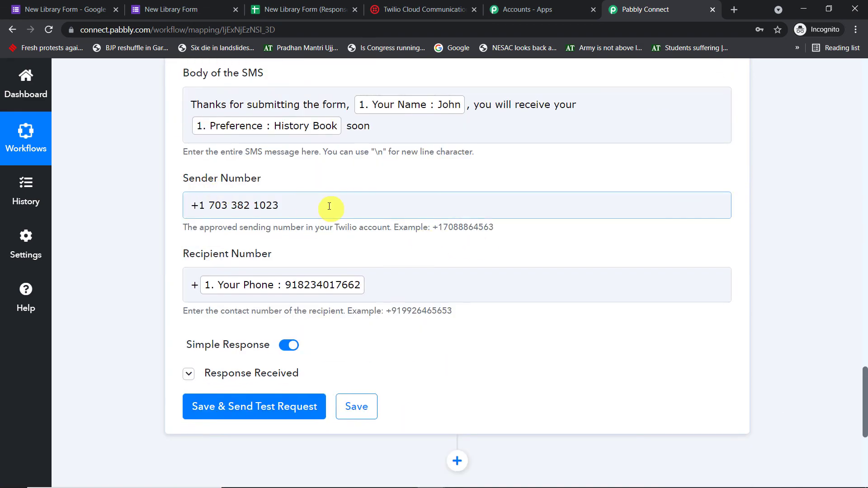
scroll(335, 200, up, 3)
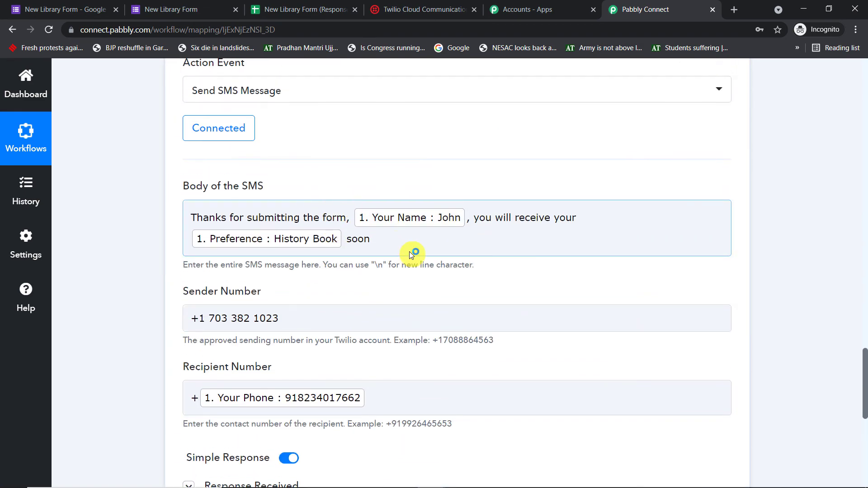
Change the opening text of the duplicated action's SMS body to "New form submitted by", directly before the mapped Your Name value.
click(350, 240)
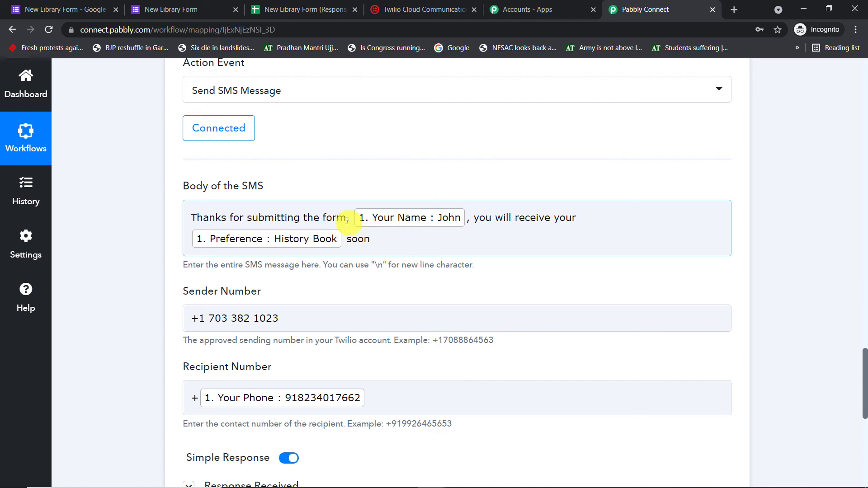
drag(346, 220, 174, 218)
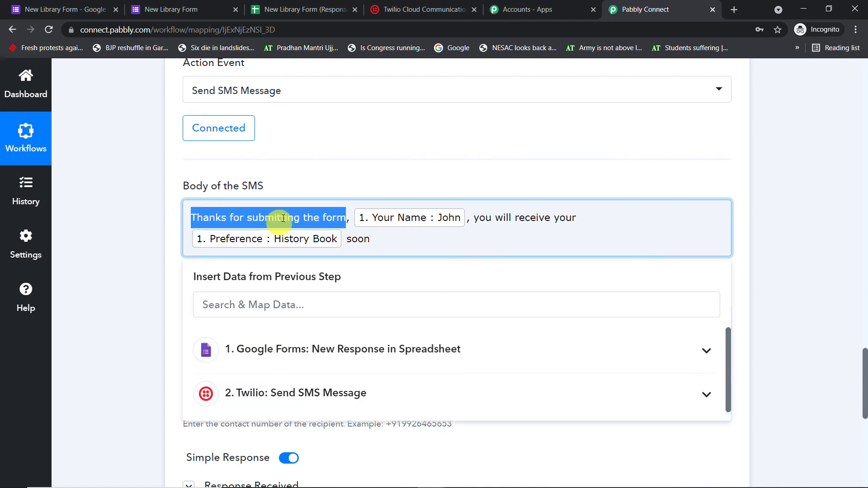
key(BackSpace)
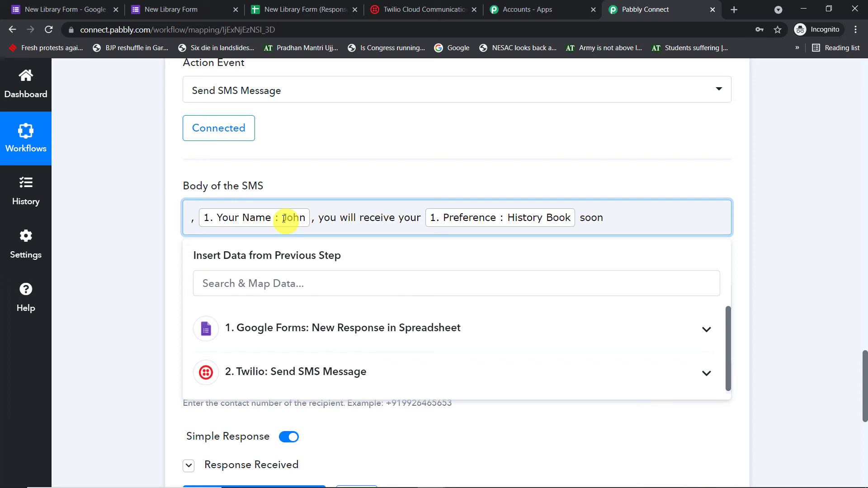
text(New )
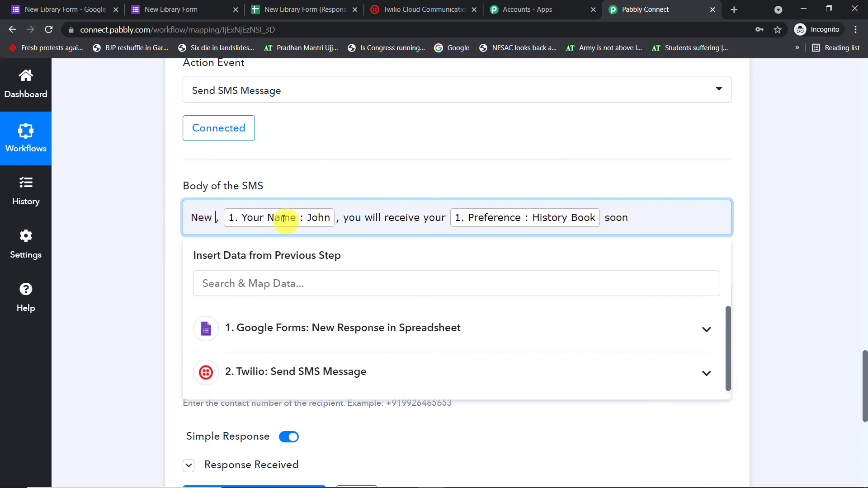
text(form )
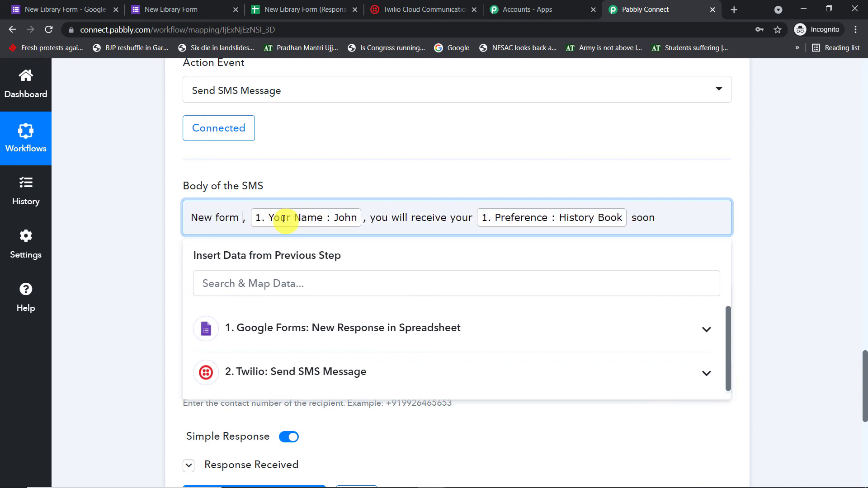
text(submi)
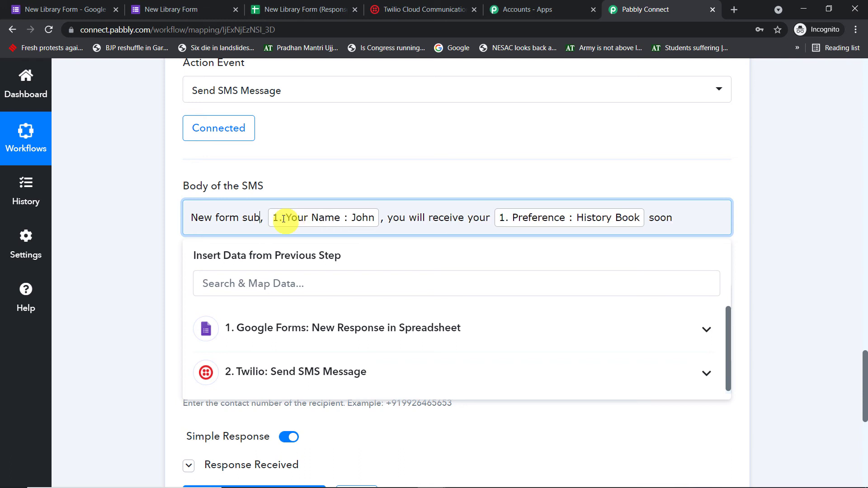
text(tted by)
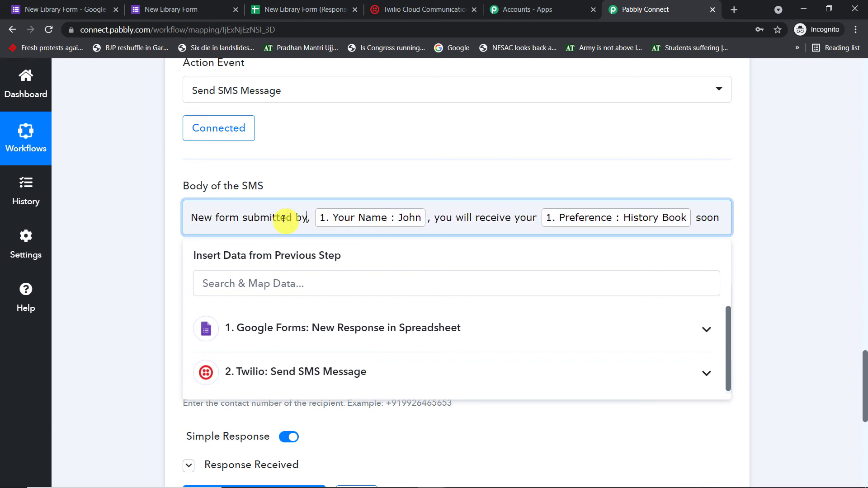
click(313, 219)
key(BackSpace)
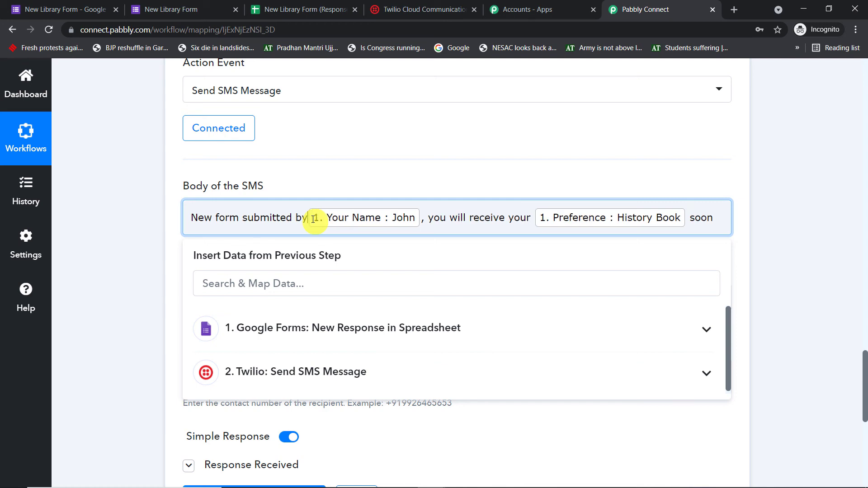
Replace the wording between the comma after Your Name and the mapped Preference value with "and he has choosed".
click(446, 219)
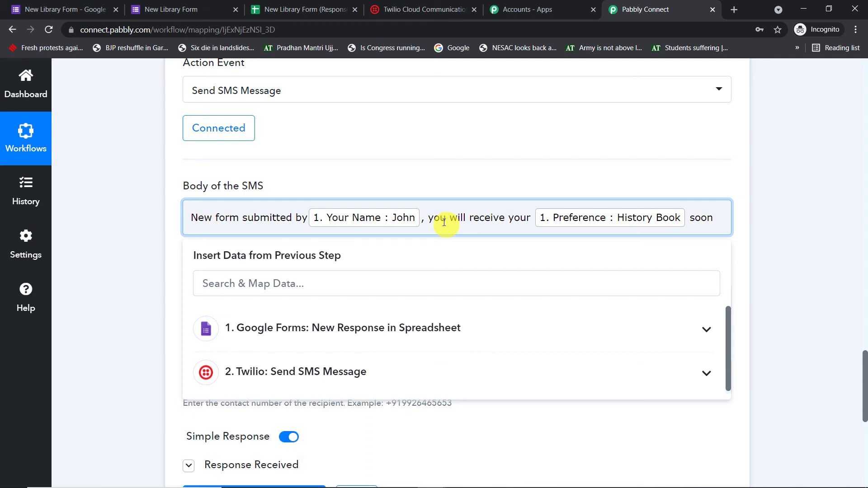
drag(532, 220, 432, 221)
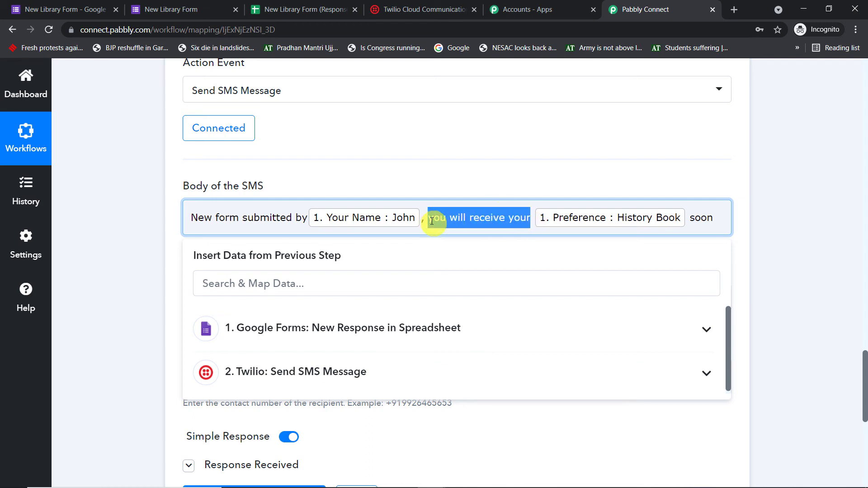
key(BackSpace)
text(and)
text( he)
text( has ch)
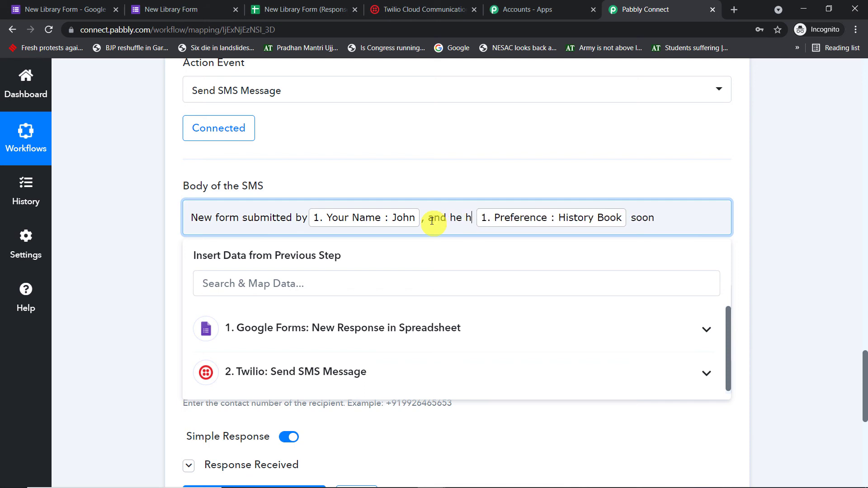
text(oosed)
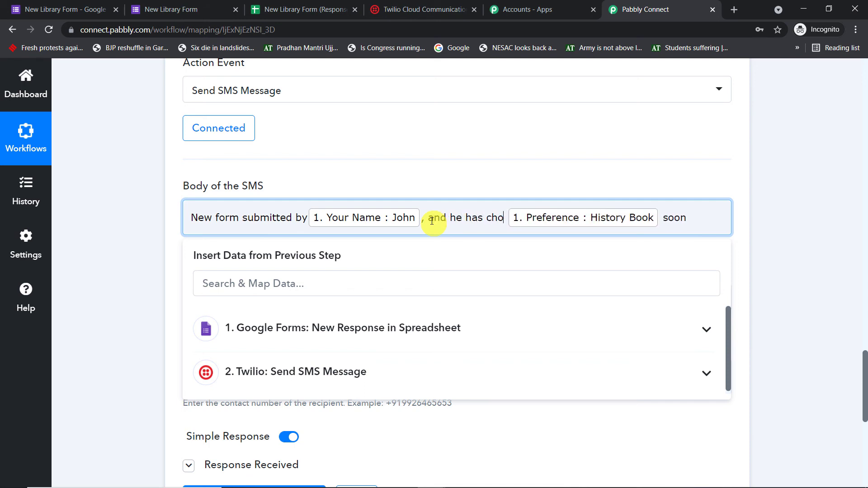
End the SMS body with a period instead of "soon" and change "choosed" to "choosen".
click(721, 213)
key(BackSpace)
key(BackSpace)
key(BackSpace)
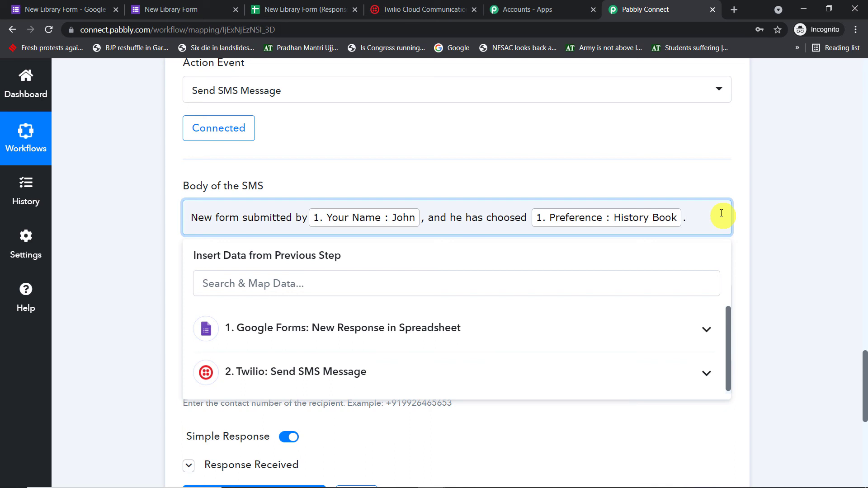
click(526, 218)
key(BackSpace)
text(n)
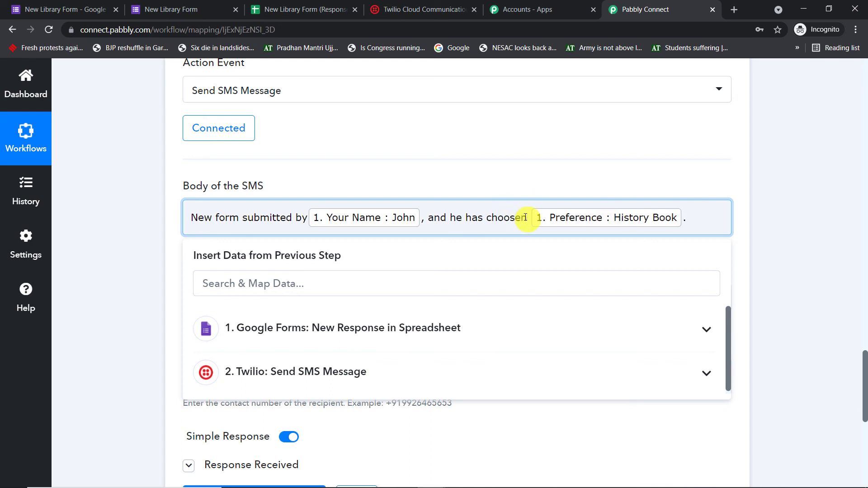
click(765, 175)
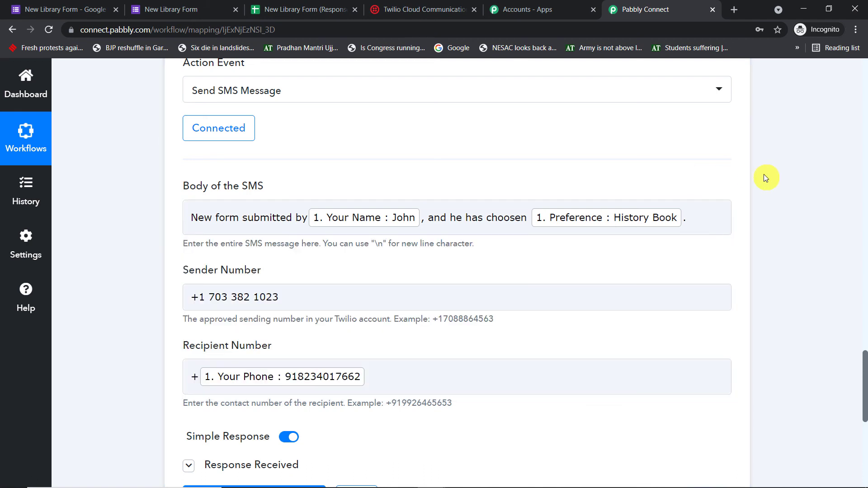
Replace the mapped Your Phone value in the duplicated action's Recipient Number with the notification recipient's fixed phone number.
scroll(763, 175, down, 4)
click(333, 119)
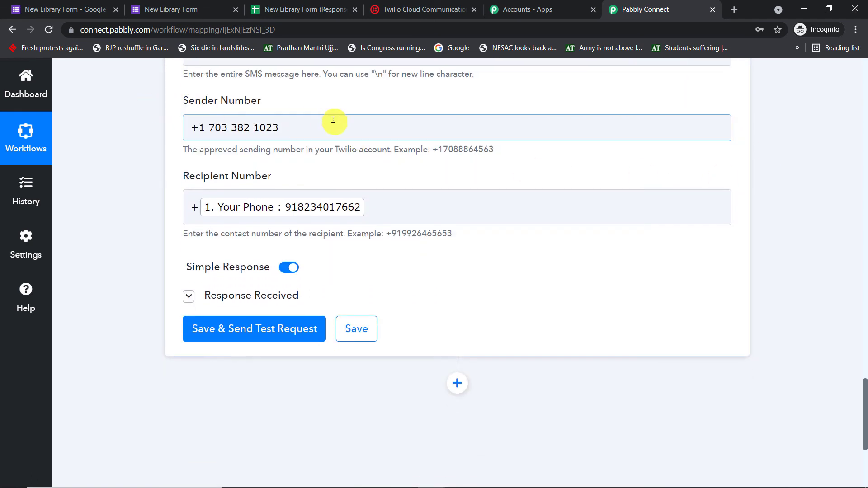
click(373, 212)
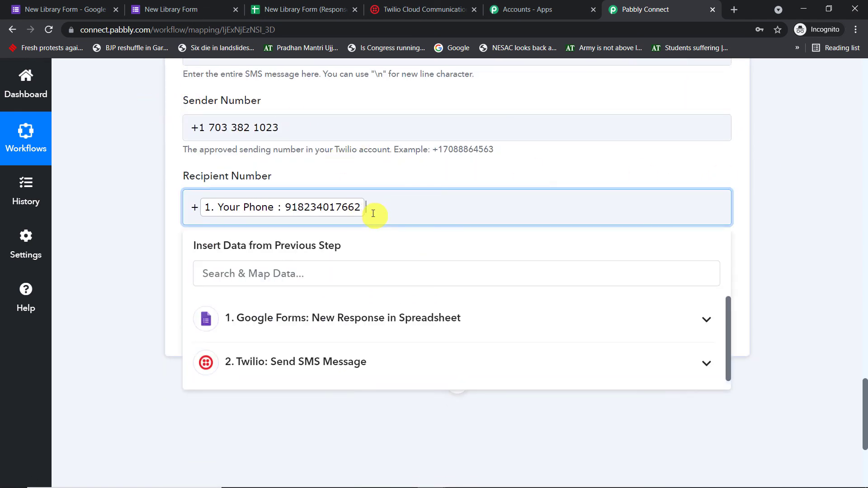
key(BackSpace)
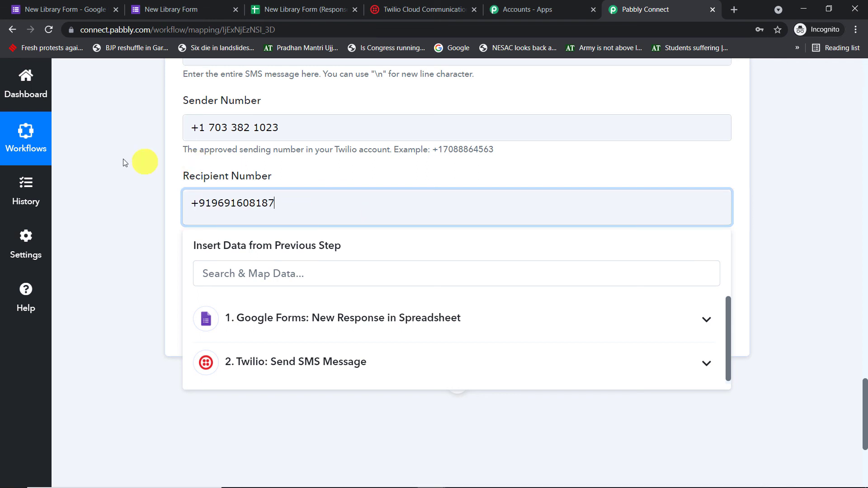
click(124, 167)
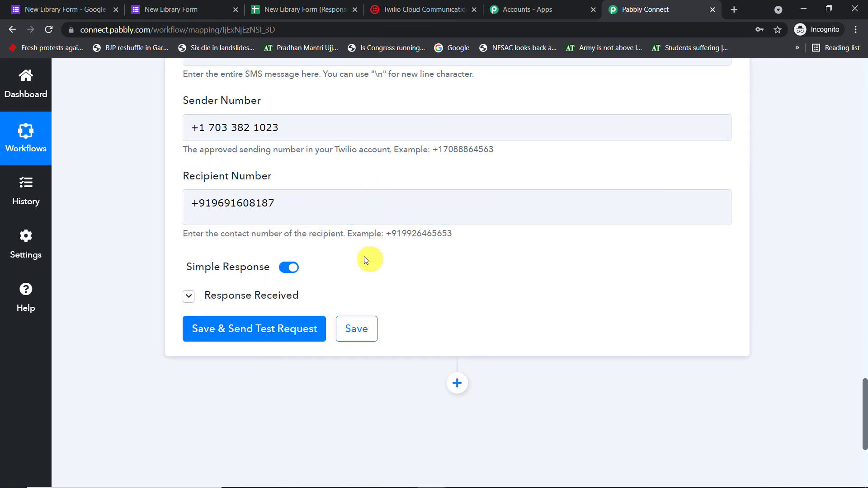
Review the duplicated action's SMS fields, then save the action and send a test request.
scroll(318, 246, up, 4)
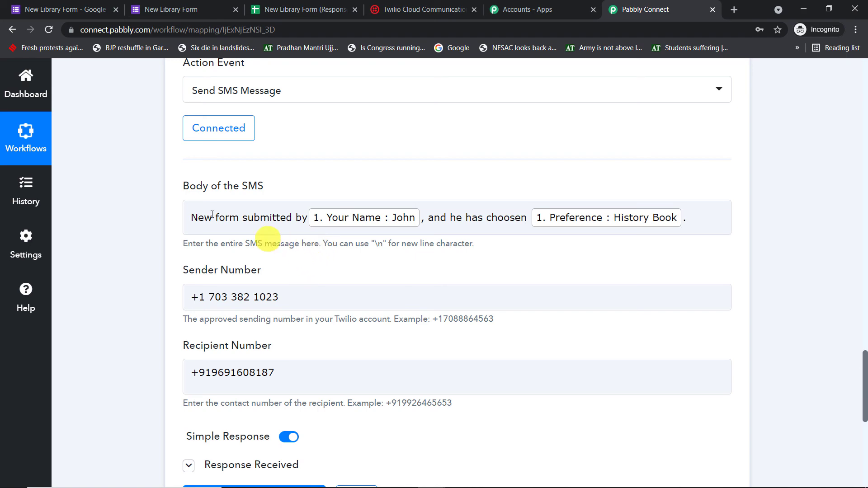
scroll(510, 261, down, 4)
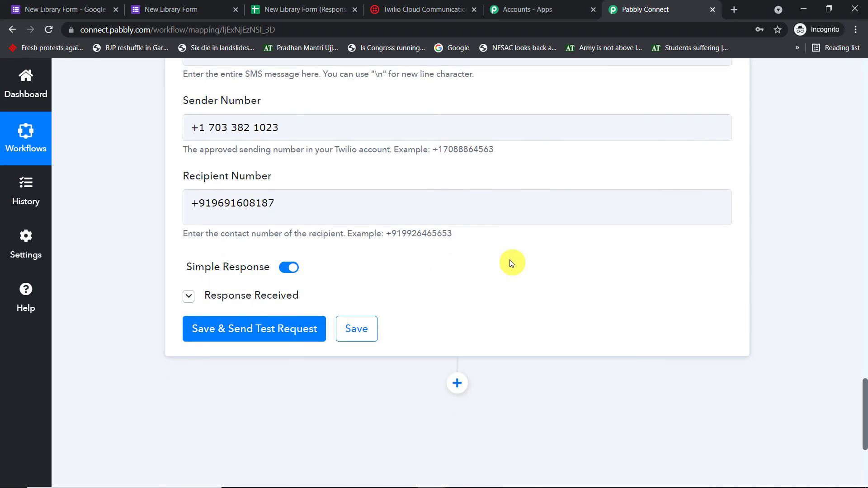
scroll(510, 262, up, 2)
scroll(510, 262, down, 5)
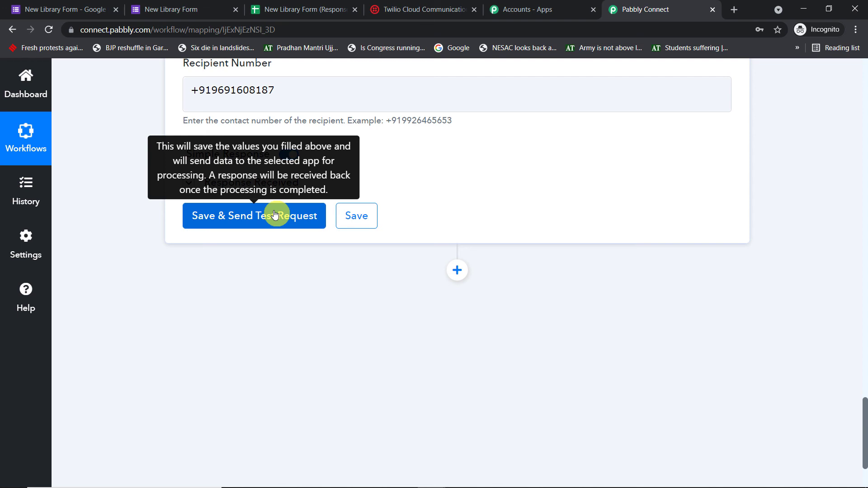
click(275, 215)
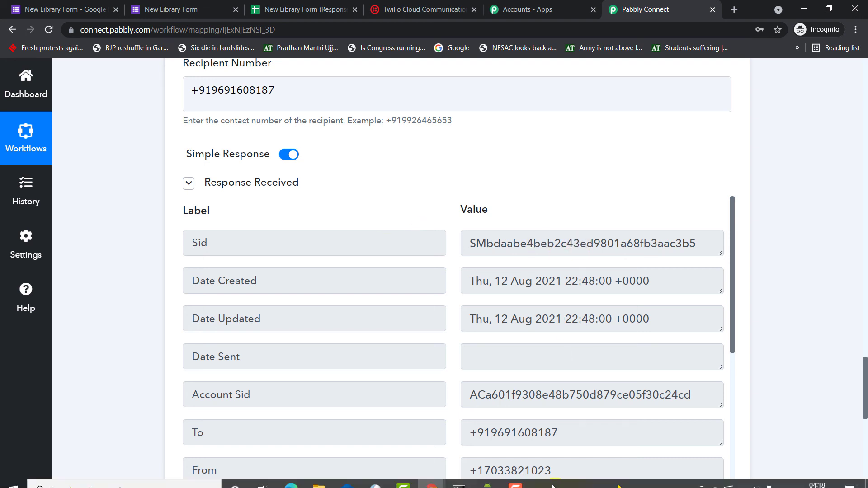
Check the test SMS on the mirrored phone and compare it with the duplicated action's SMS body in Pabbly Connect.
click(487, 477)
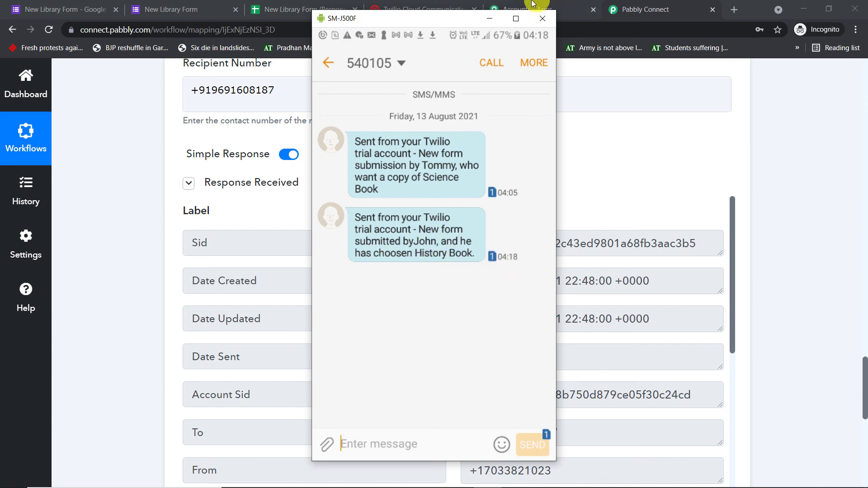
click(489, 17)
scroll(532, 140, up, 3)
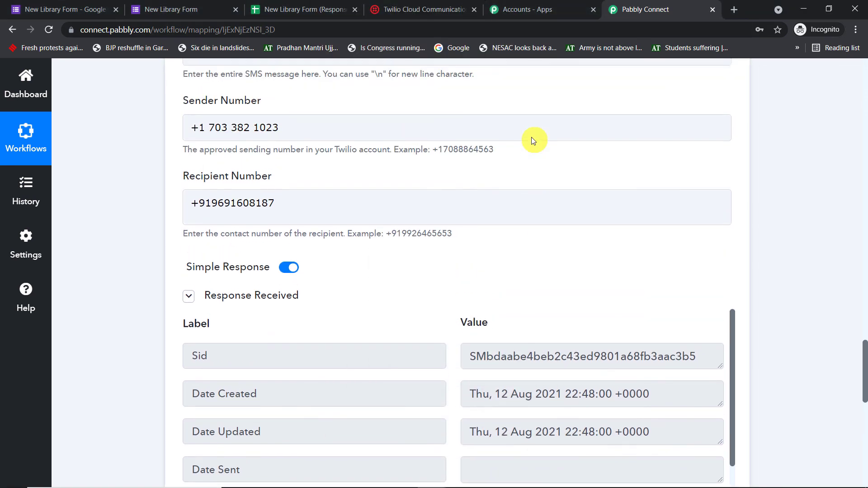
scroll(550, 191, up, 3)
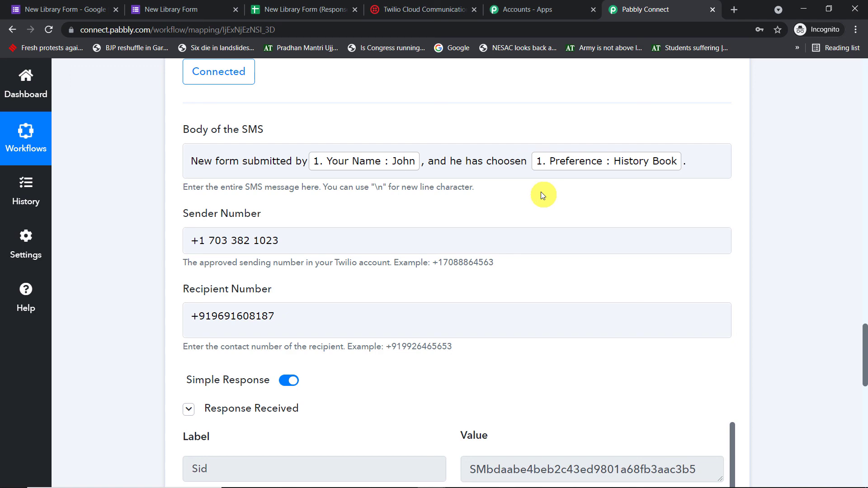
Collapse the duplicated Twilio action and return to the header of the original Twilio action.
scroll(543, 194, up, 10)
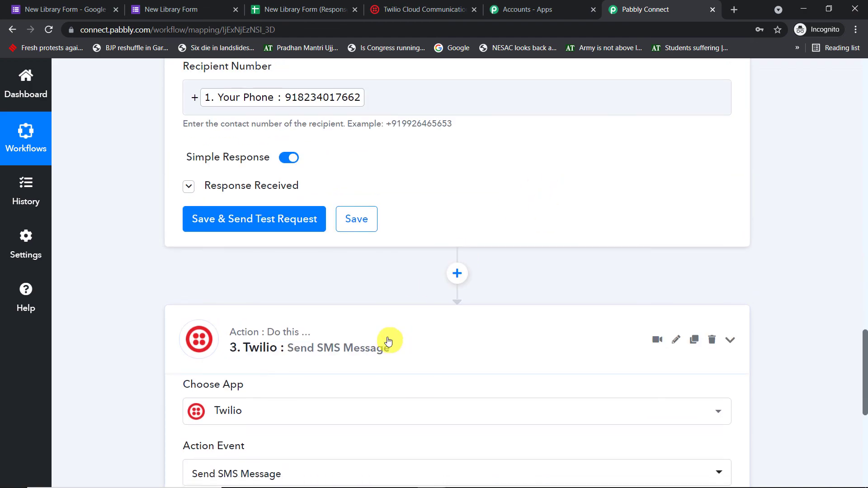
click(388, 342)
scroll(457, 311, up, 9)
scroll(457, 312, up, 5)
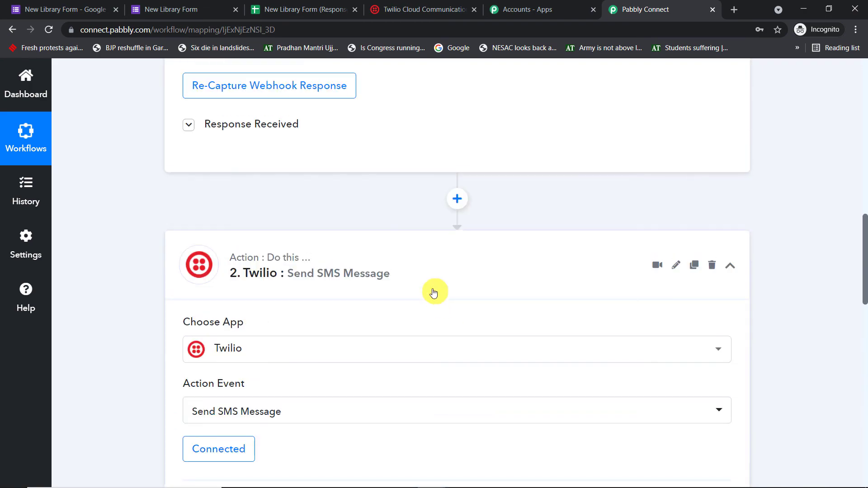
Collapse the original Twilio action and the Google Forms trigger, then review the workflow's sequence from trigger to both SMS actions.
click(455, 271)
scroll(555, 237, up, 5)
scroll(556, 235, up, 10)
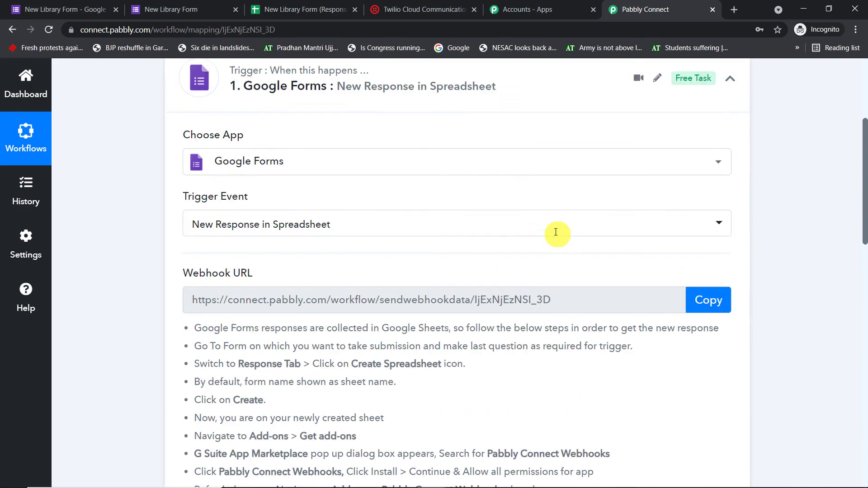
click(498, 188)
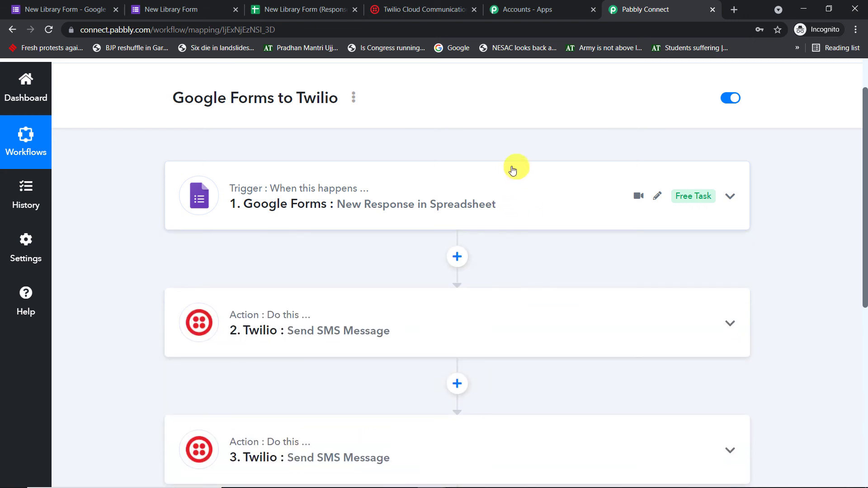
scroll(515, 171, down, 1)
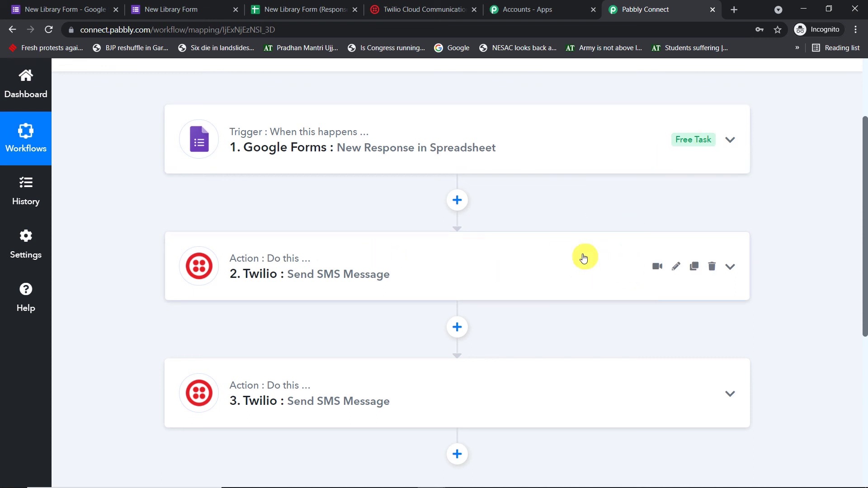
scroll(586, 266, down, 1)
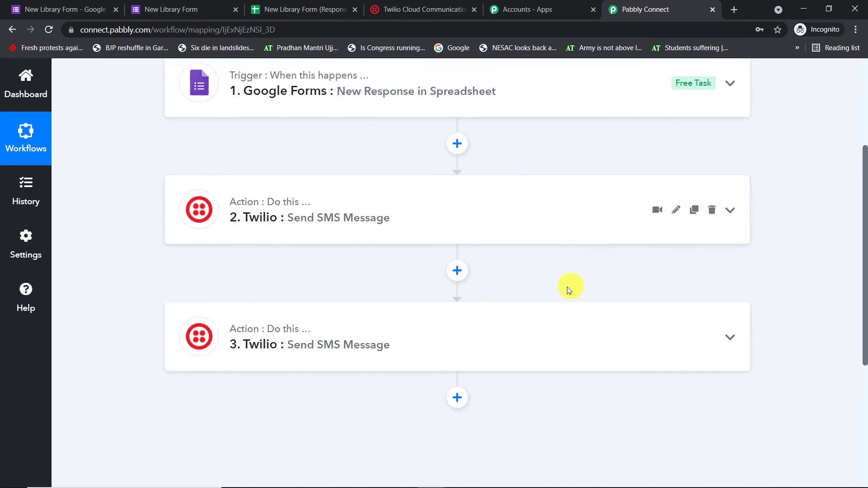
scroll(569, 287, down, 1)
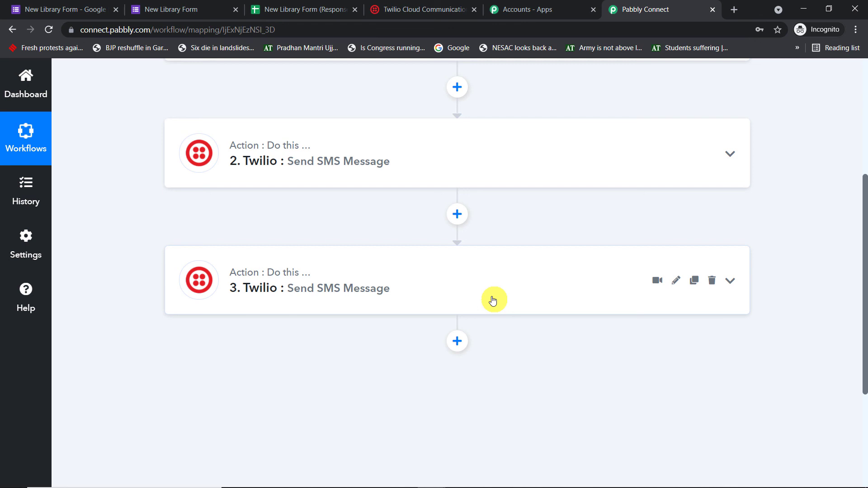
scroll(493, 300, up, 4)
scroll(397, 165, down, 1)
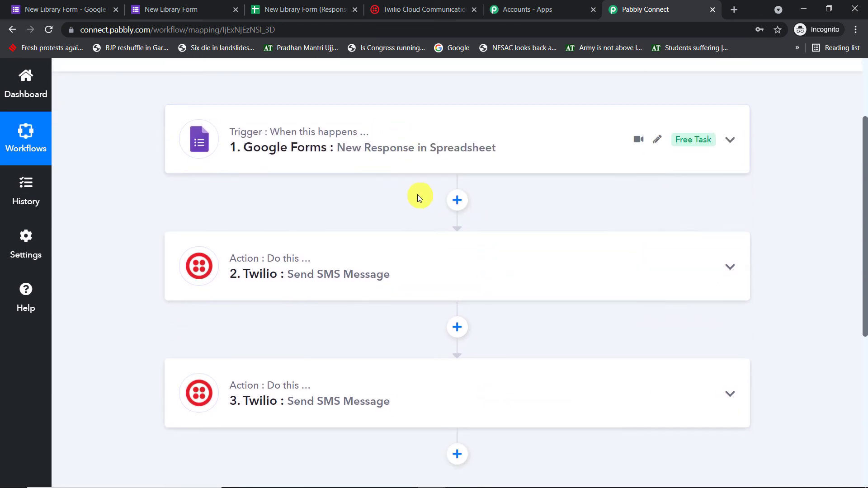